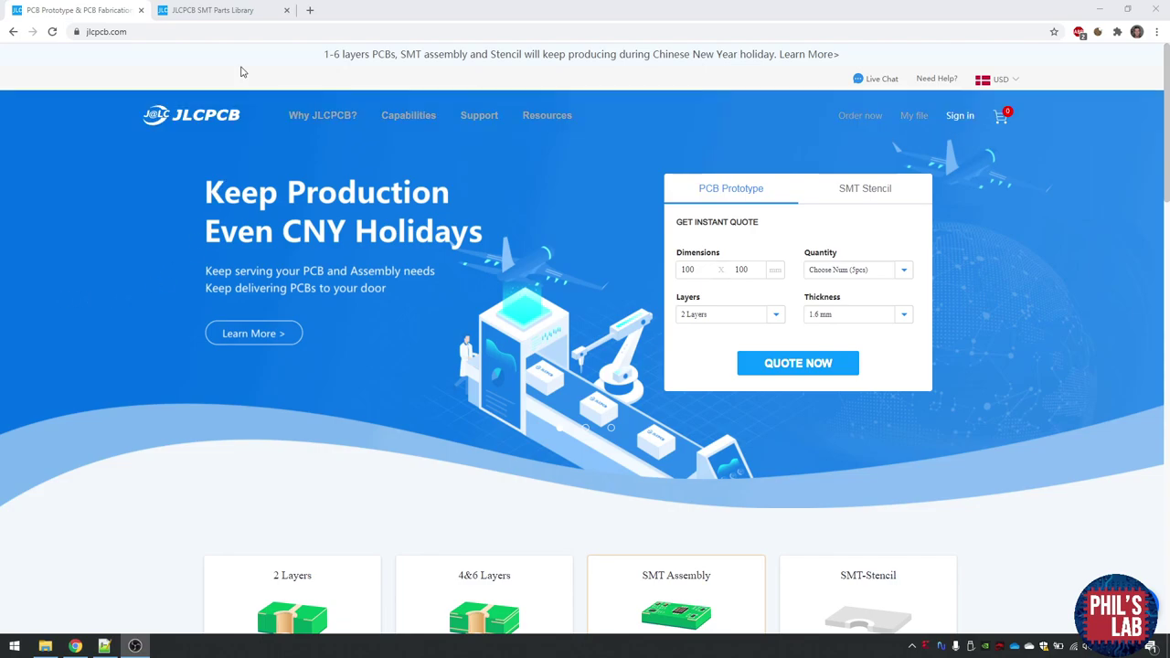
Open the Audio & Video Connectors listing from the Connectors category of the JLCPCB SMT parts library.
left_click(239, 11)
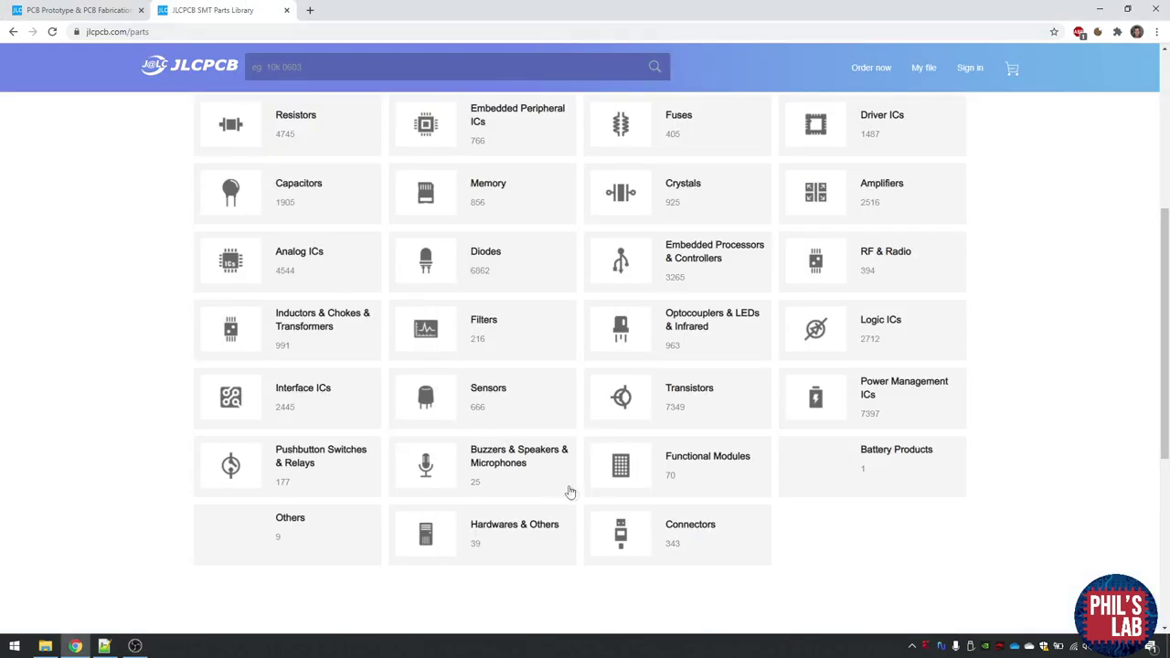
left_click(690, 530)
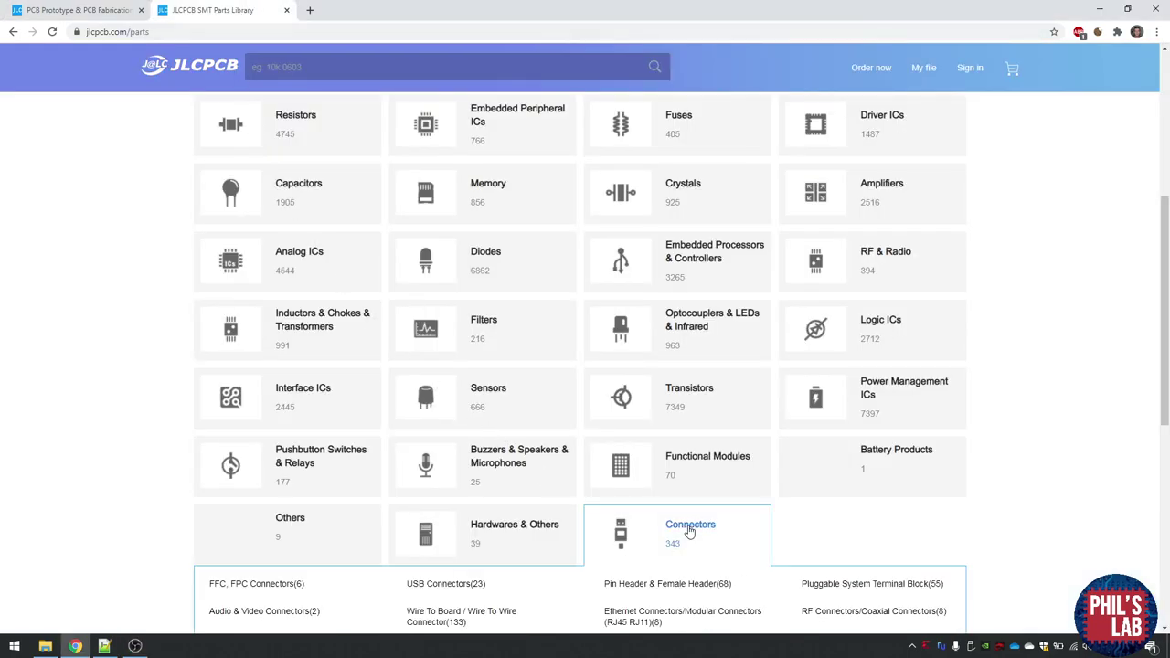
scroll(609, 496, "down", 2)
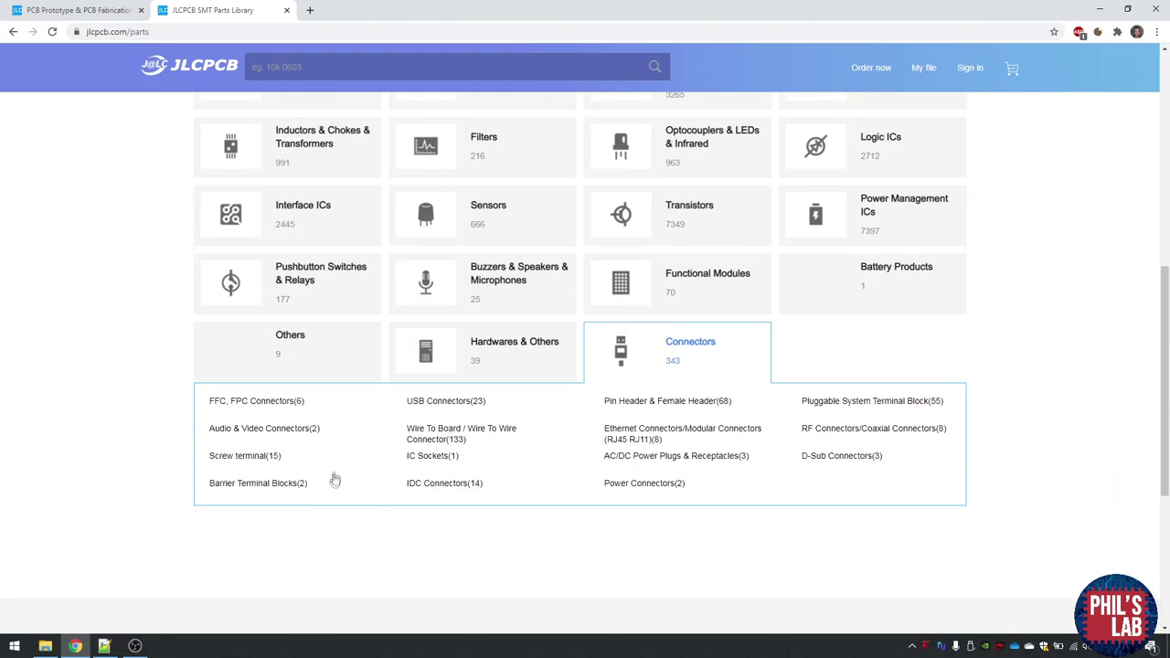
left_click(278, 428)
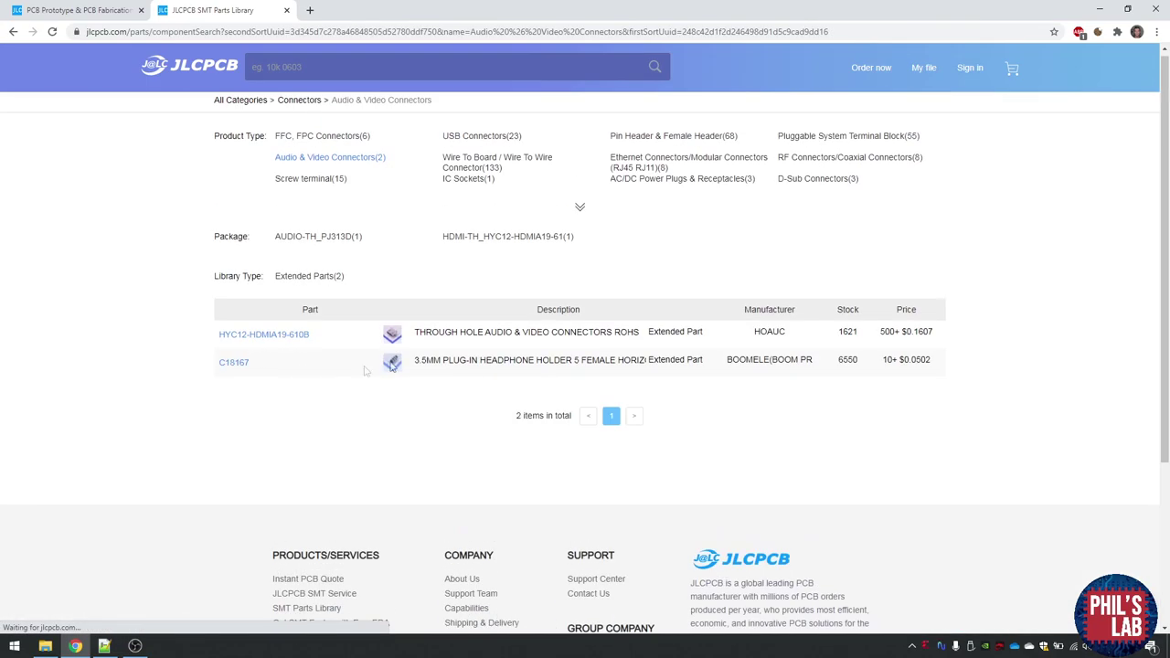
Browse the USB and Wire To Board / Wire To Wire connector listings, expand the product types and return to all categories.
left_click(474, 137)
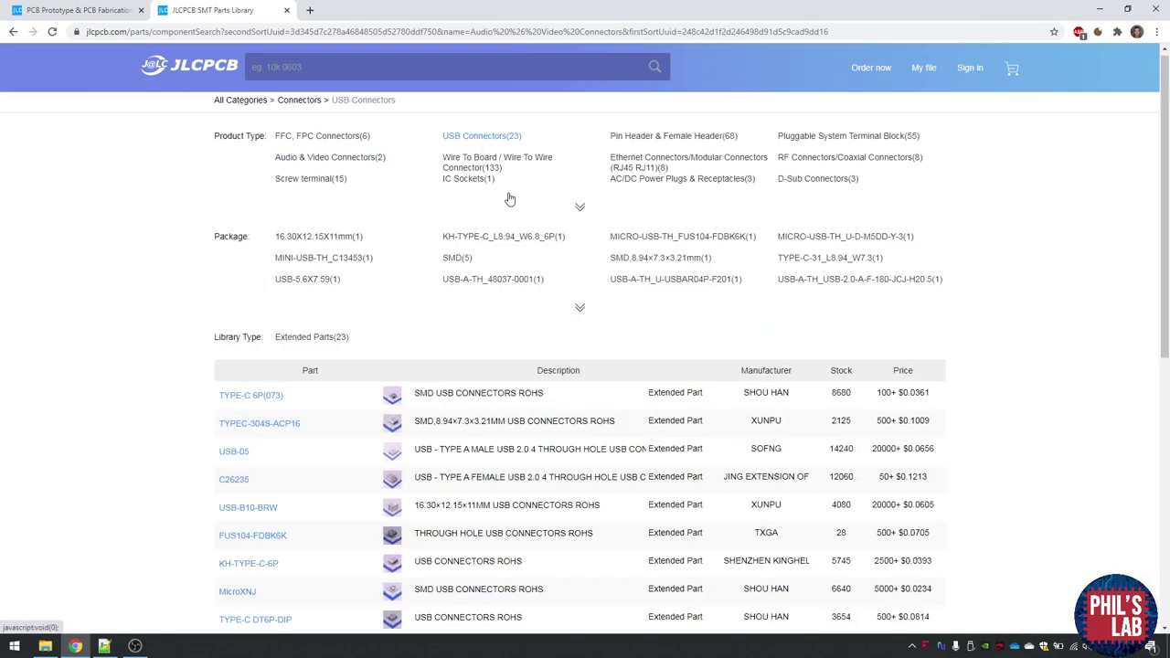
left_click(485, 166)
scroll(451, 417, "down", 1)
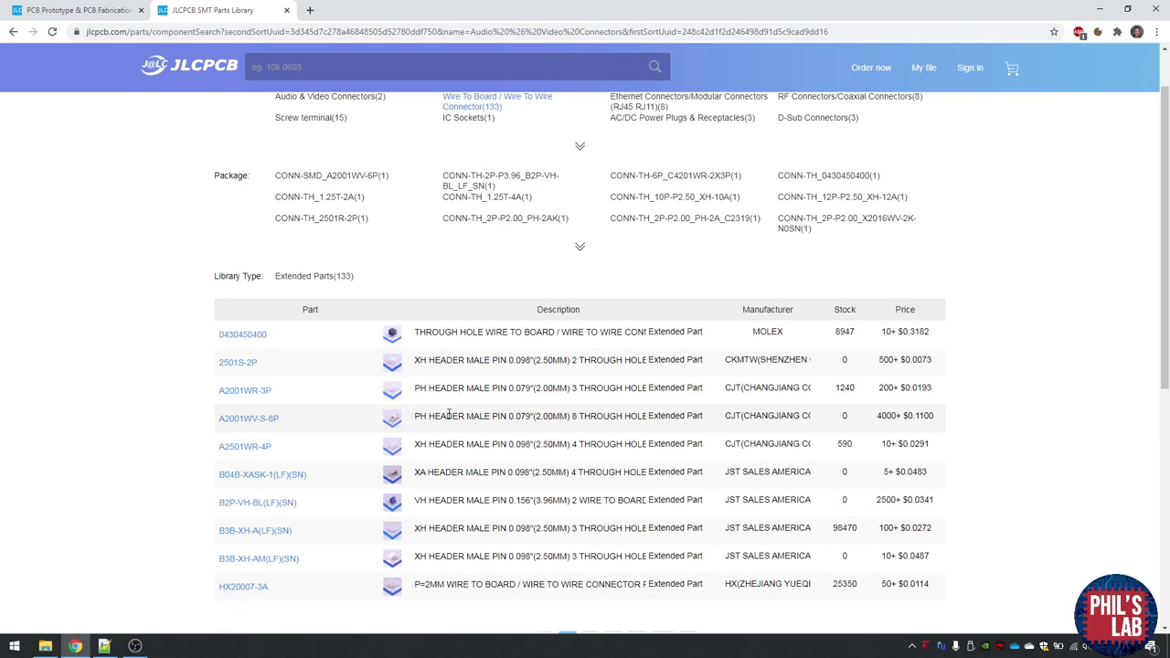
left_click(580, 148)
scroll(608, 287, "up", 1)
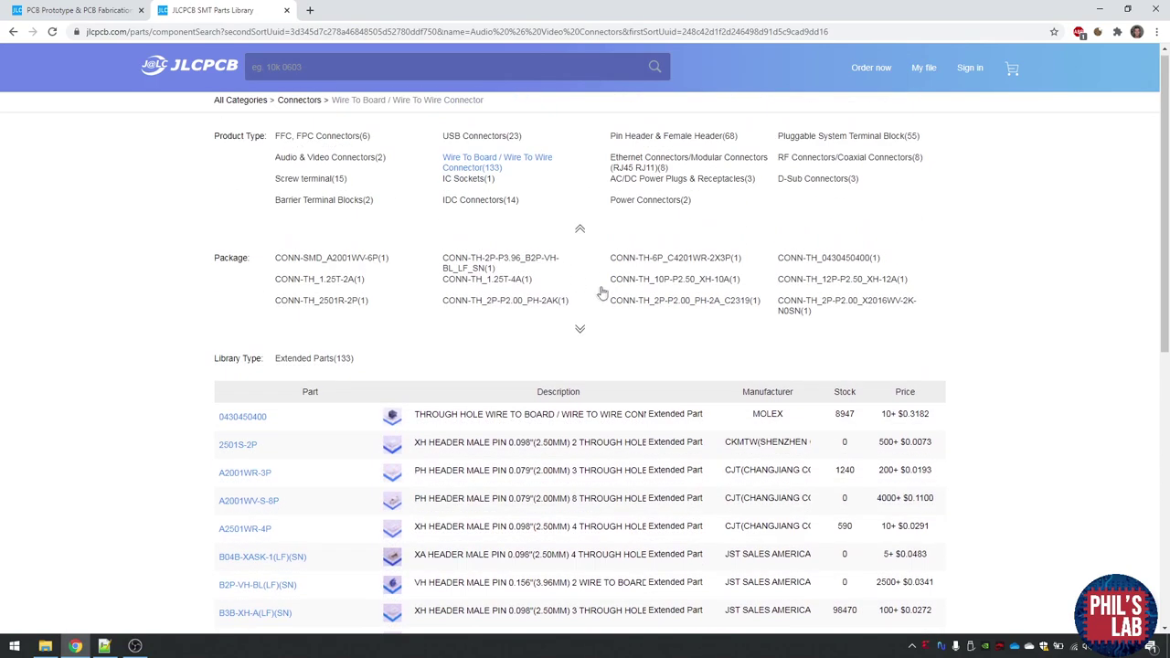
left_click(239, 99)
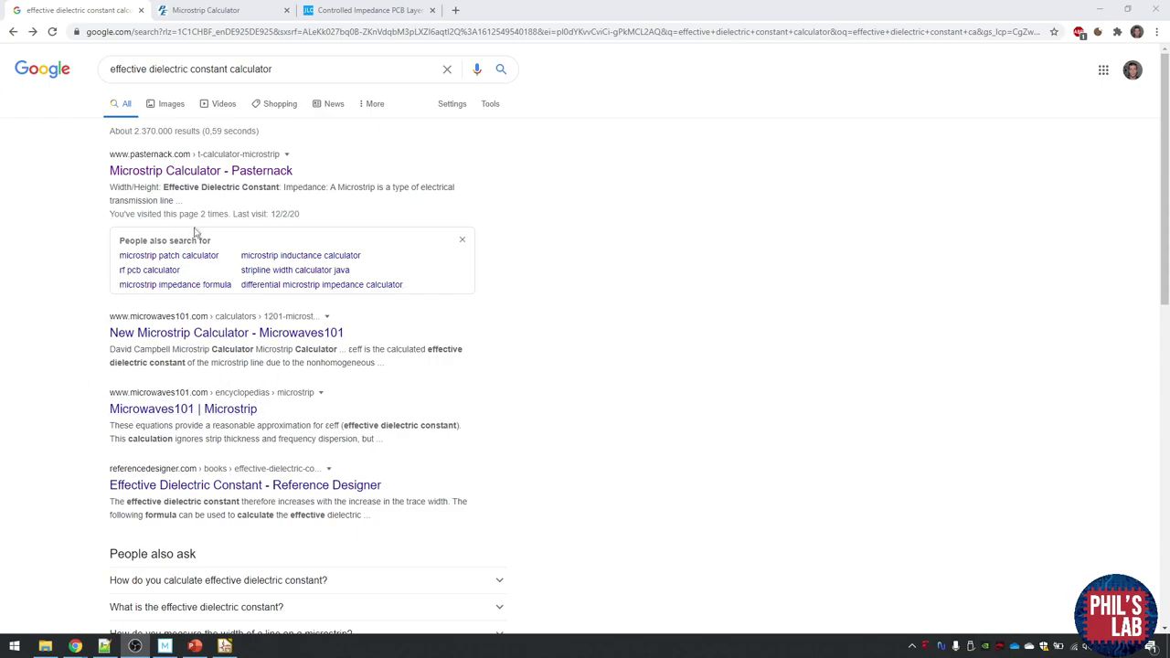
Check the microstrip calculator's dielectric constant against the 7628 prepreg value on the JLCPCB impedance page.
left_click(205, 10)
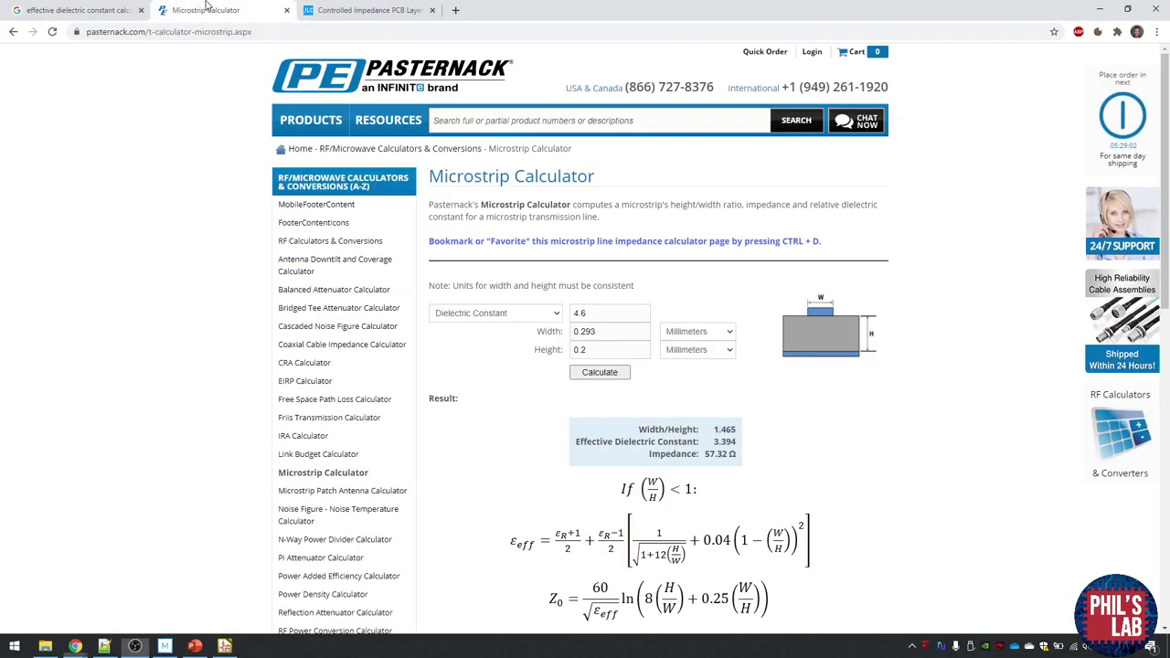
scroll(518, 403, "down", 1)
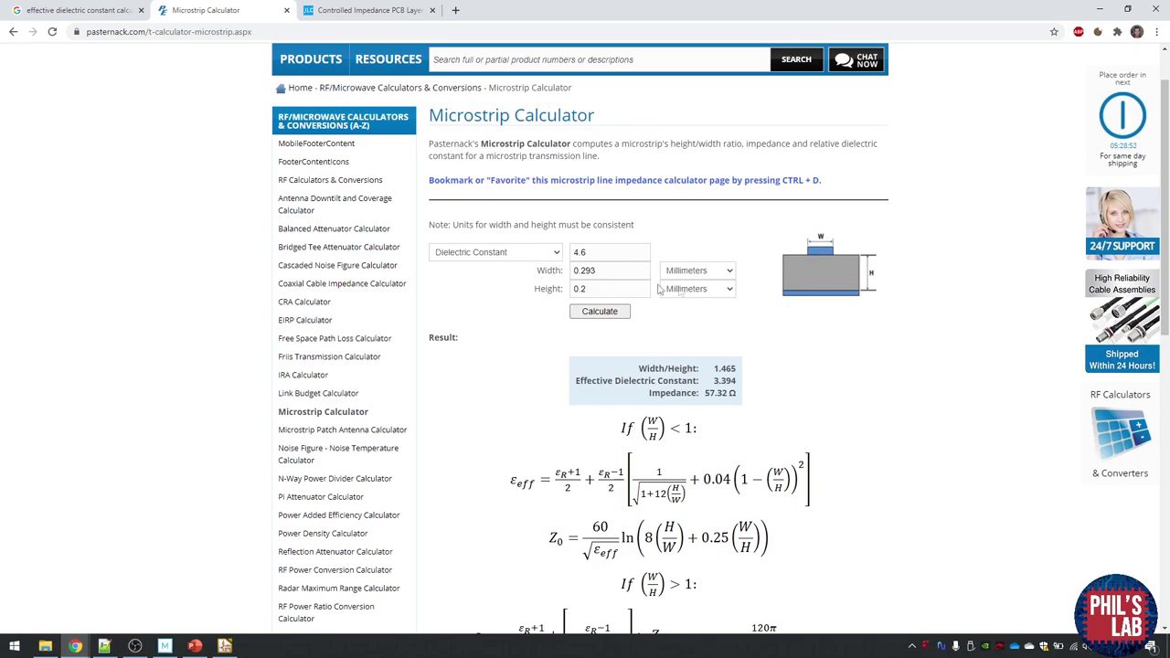
double_click(594, 251)
left_click(375, 10)
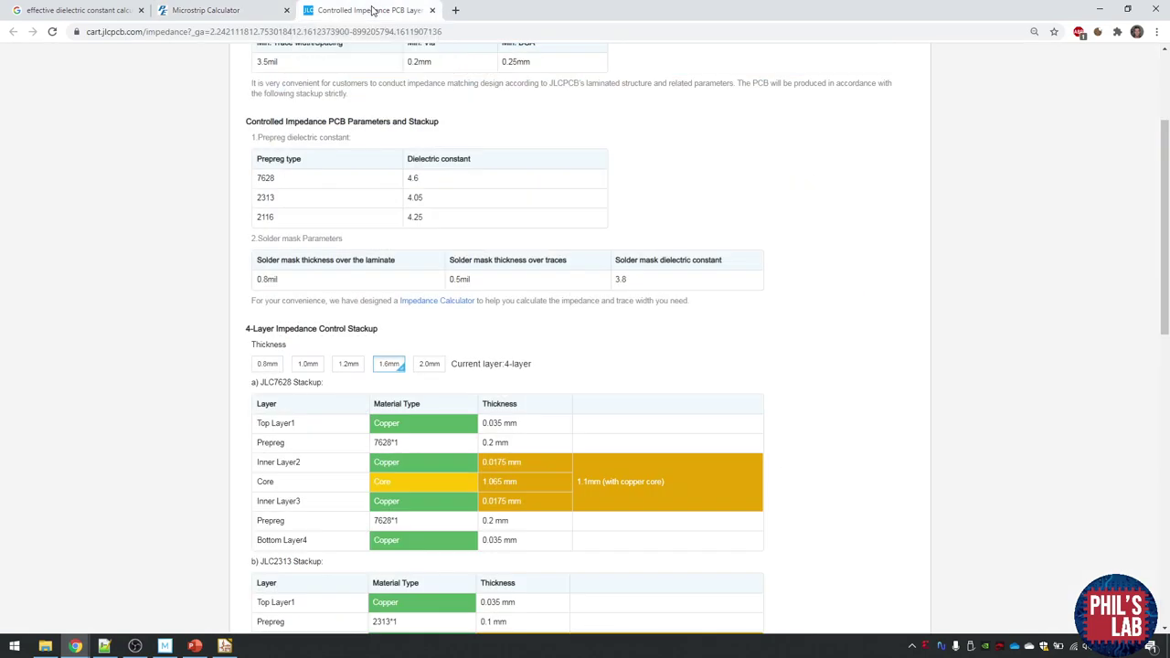
scroll(402, 274, "up", 1)
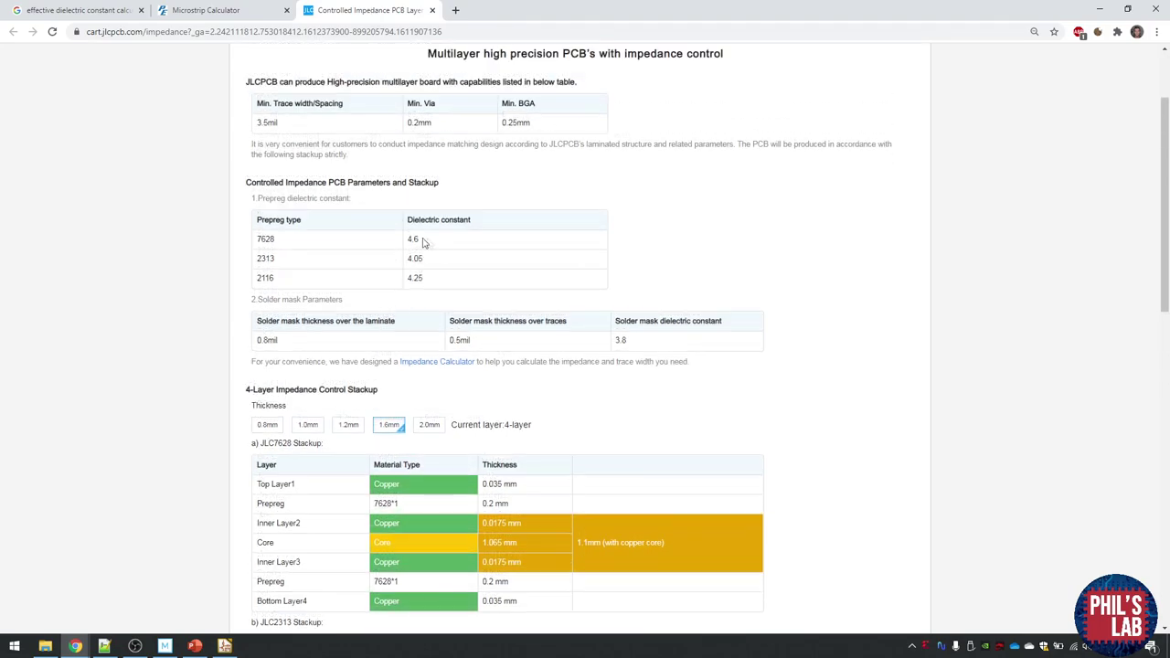
mouse_move(422, 241)
left_mouse_down()
mouse_move(259, 240)
mouse_move(426, 244)
mouse_move(405, 242)
left_mouse_up()
key("ctrl+shift+Tab")
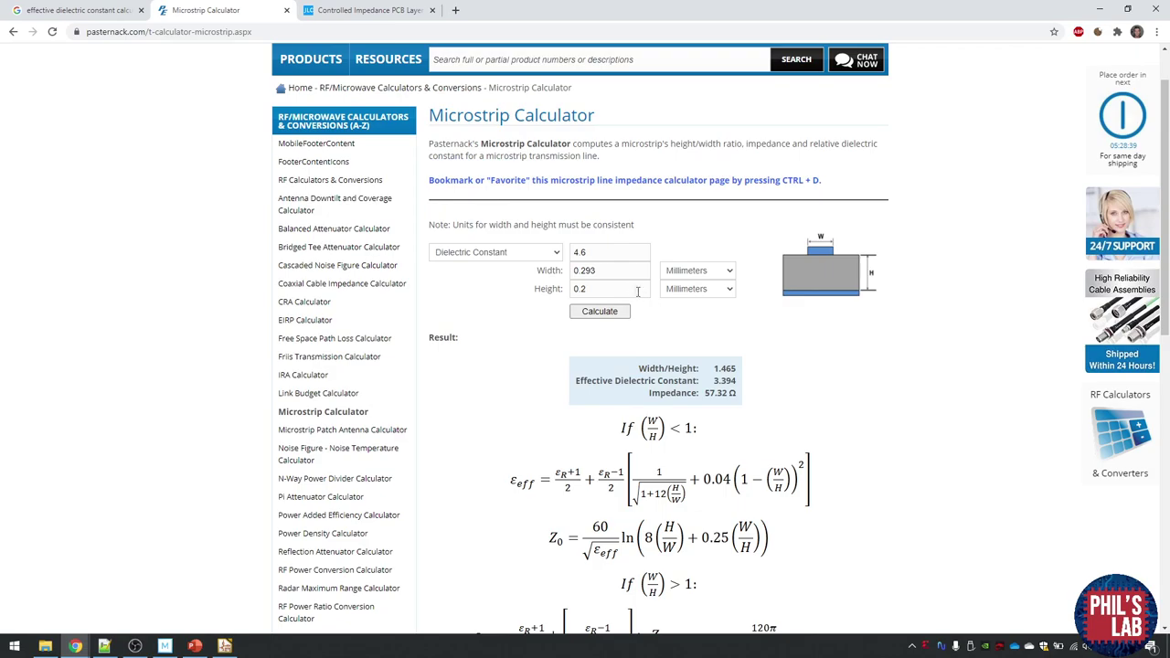
Check the calculator's height against the prepreg thickness below Top Layer1 in the JLC7628 stackup.
left_click_drag(609, 289, 527, 293)
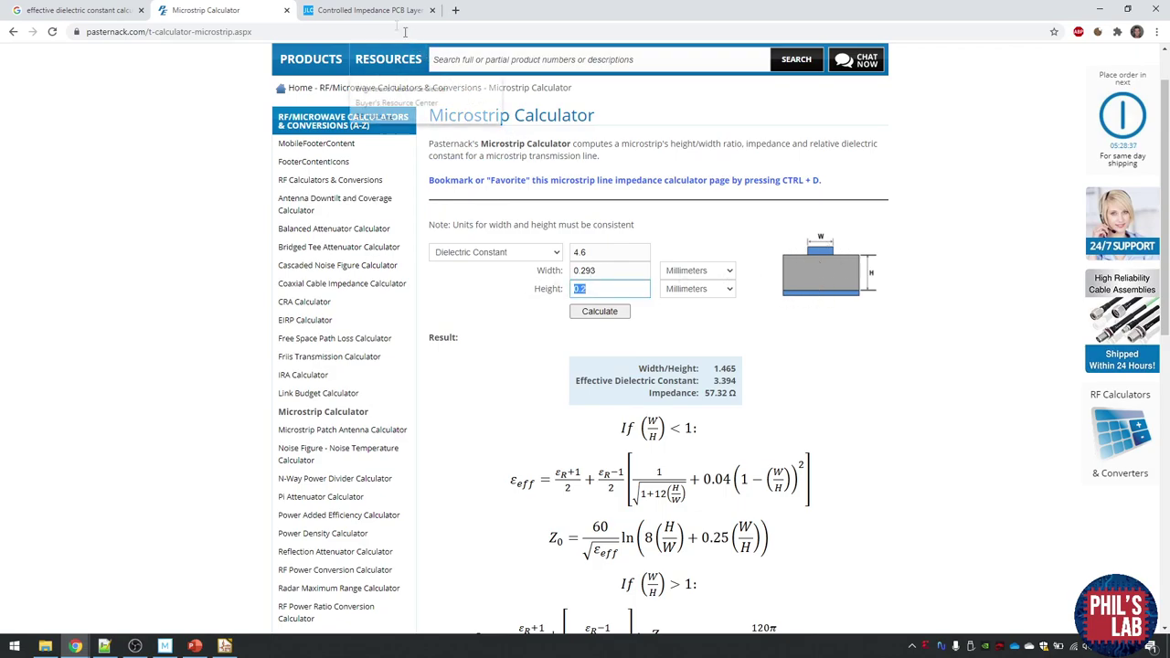
left_click(374, 9)
scroll(494, 448, "down", 2)
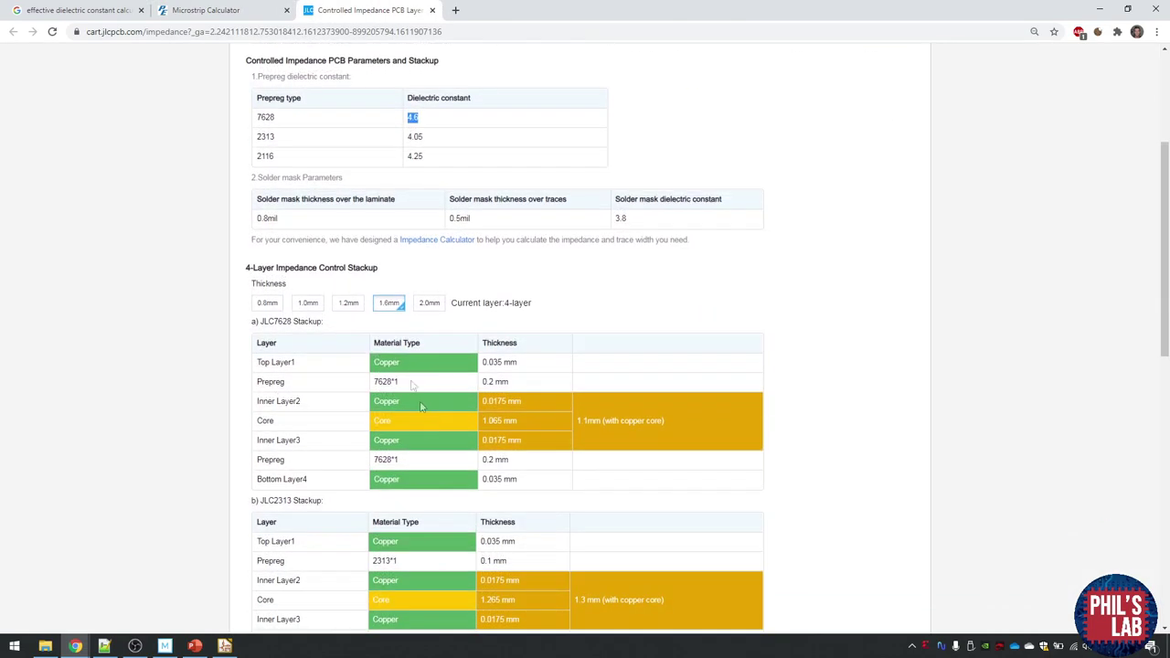
left_click(294, 364)
left_click_drag(521, 402, 472, 387)
left_click(519, 388)
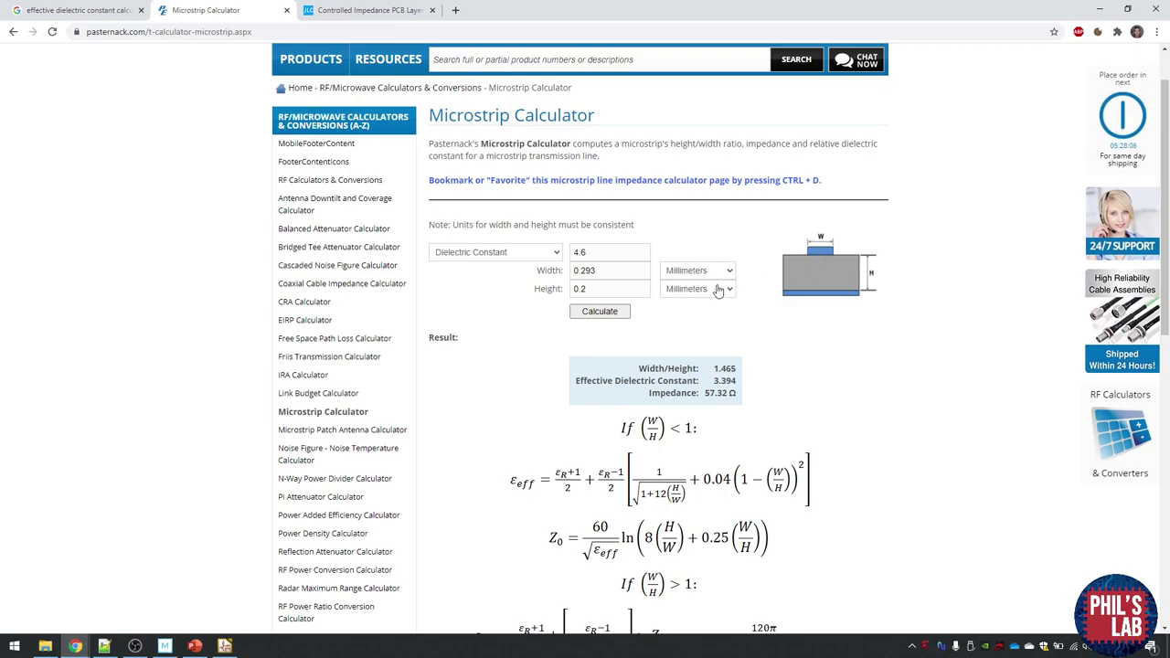
Examine the trace width input and the resulting effective dielectric constant in the microstrip calculator.
double_click(610, 270)
left_click(507, 277)
left_click_drag(619, 271, 546, 268)
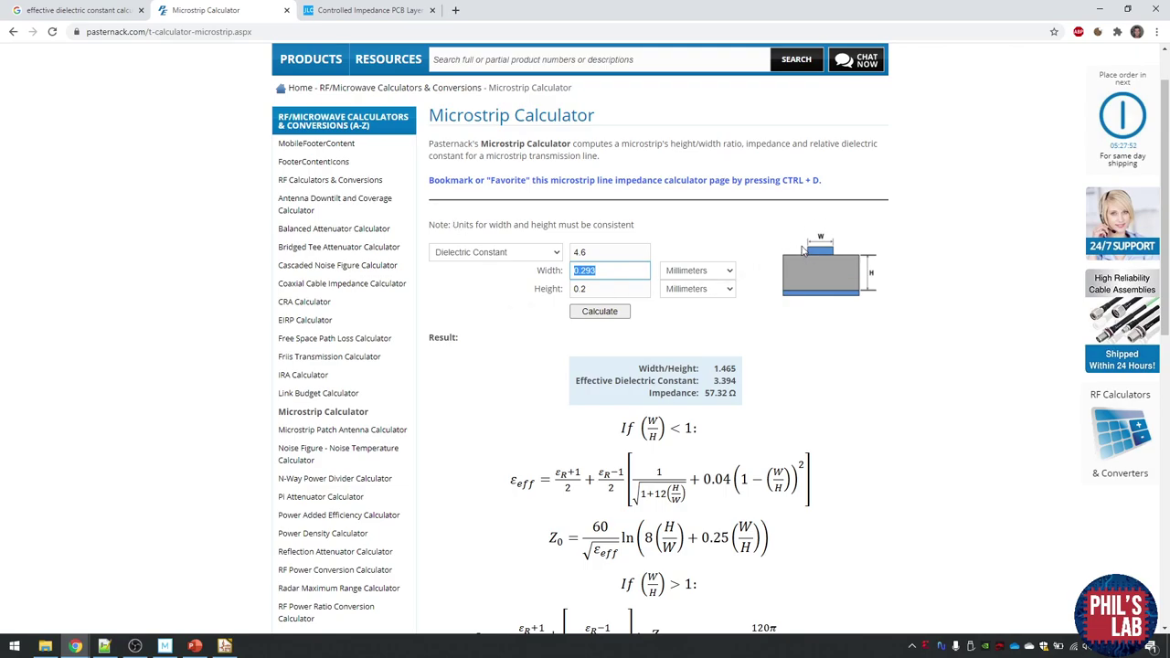
left_click(690, 261)
left_click_drag(750, 392, 577, 381)
left_click(580, 381)
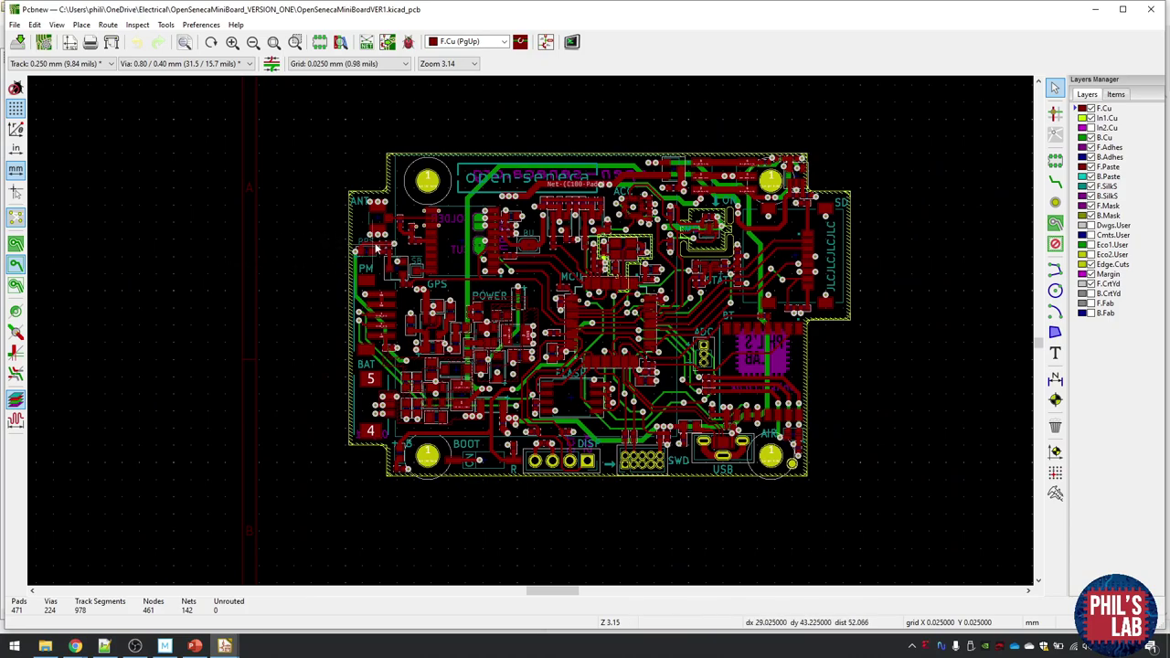
In the Pcbnew board layout, measure the antenna trace from pad 3 of the ANT connector to pad 11 of the GPS module.
scroll(394, 221, "up", 4)
scroll(538, 350, "up", 4)
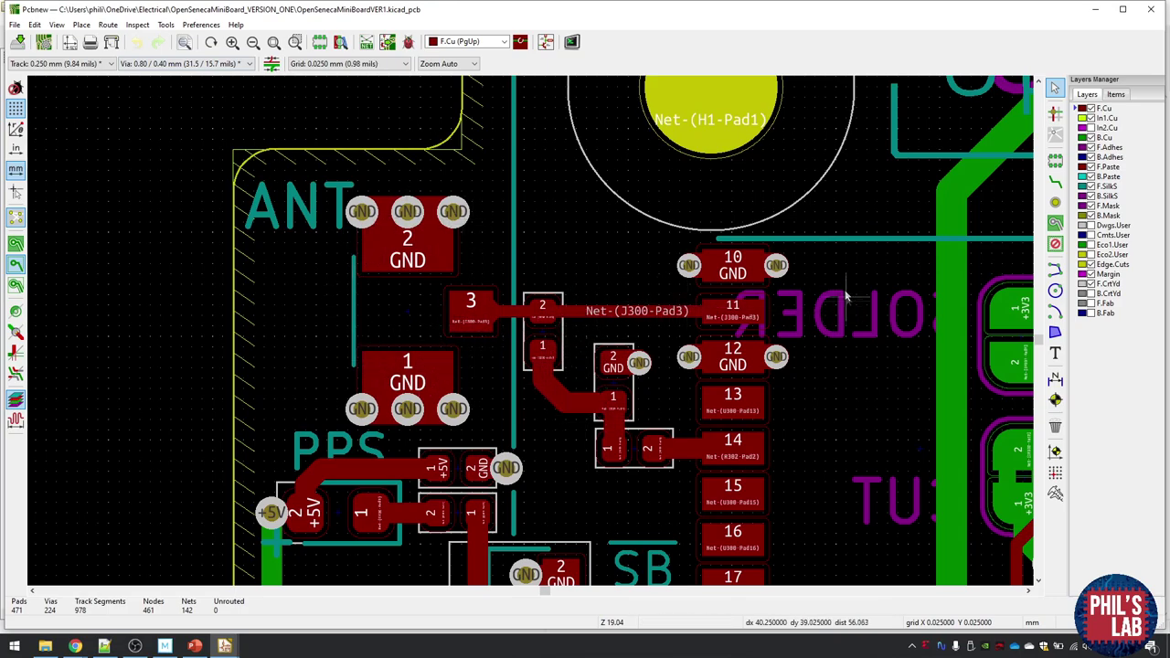
middle_click_drag(786, 372, 718, 364)
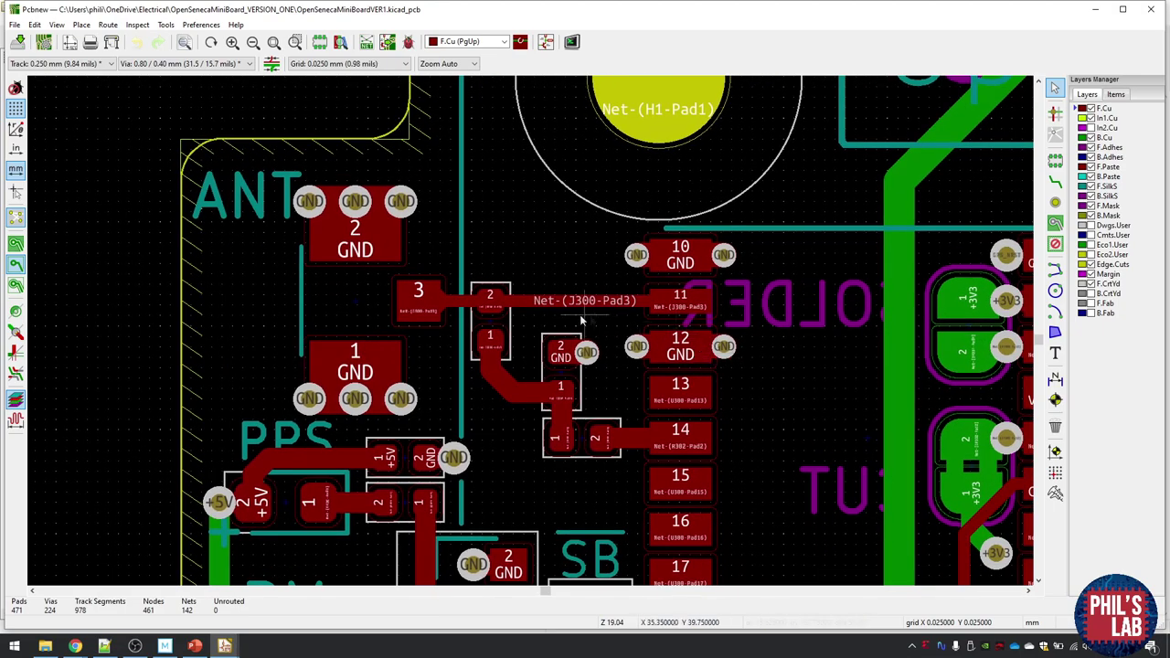
middle_click_drag(497, 320, 461, 331)
scroll(462, 331, "up", 4)
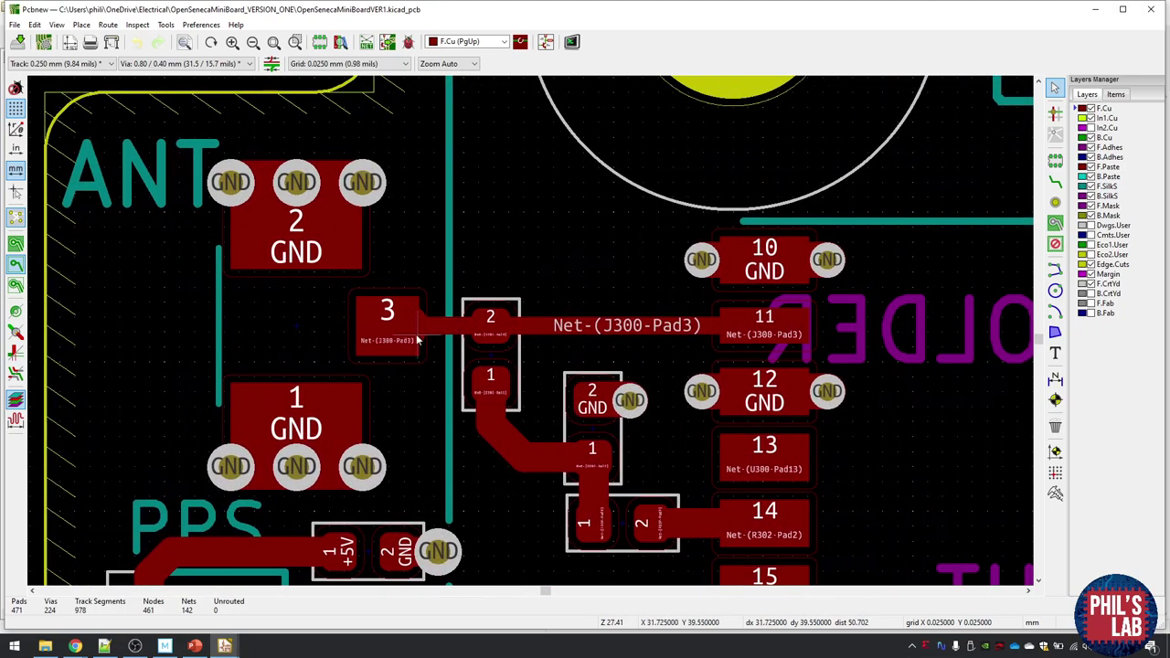
key("ctrl+shift+m")
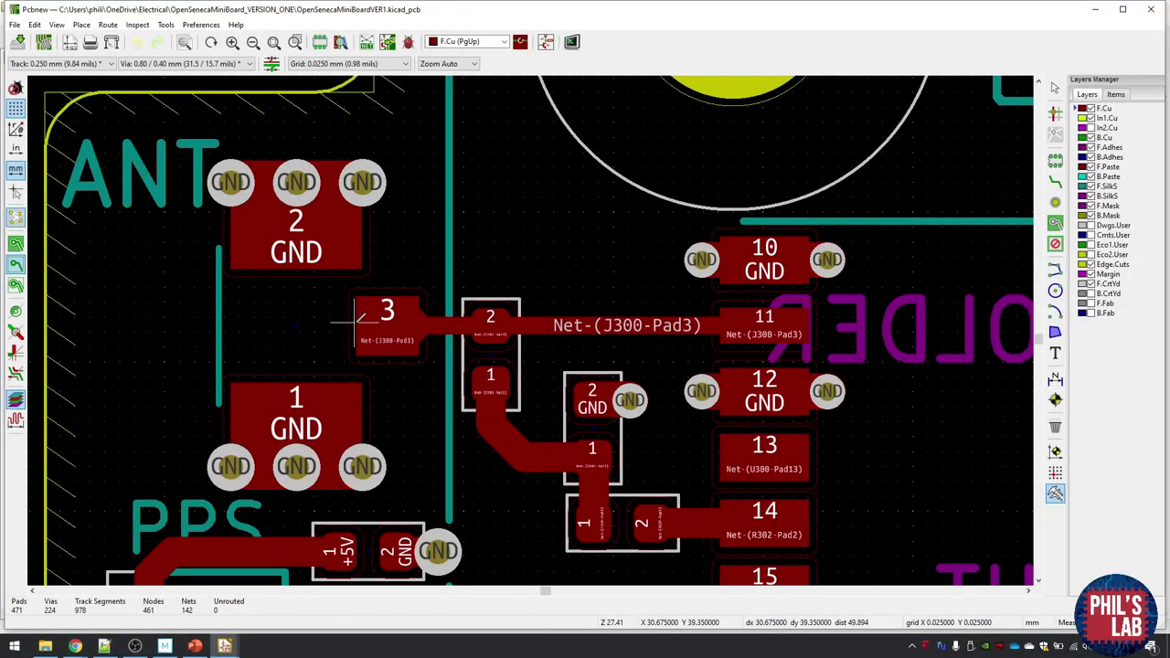
left_click_drag(357, 318, 811, 315)
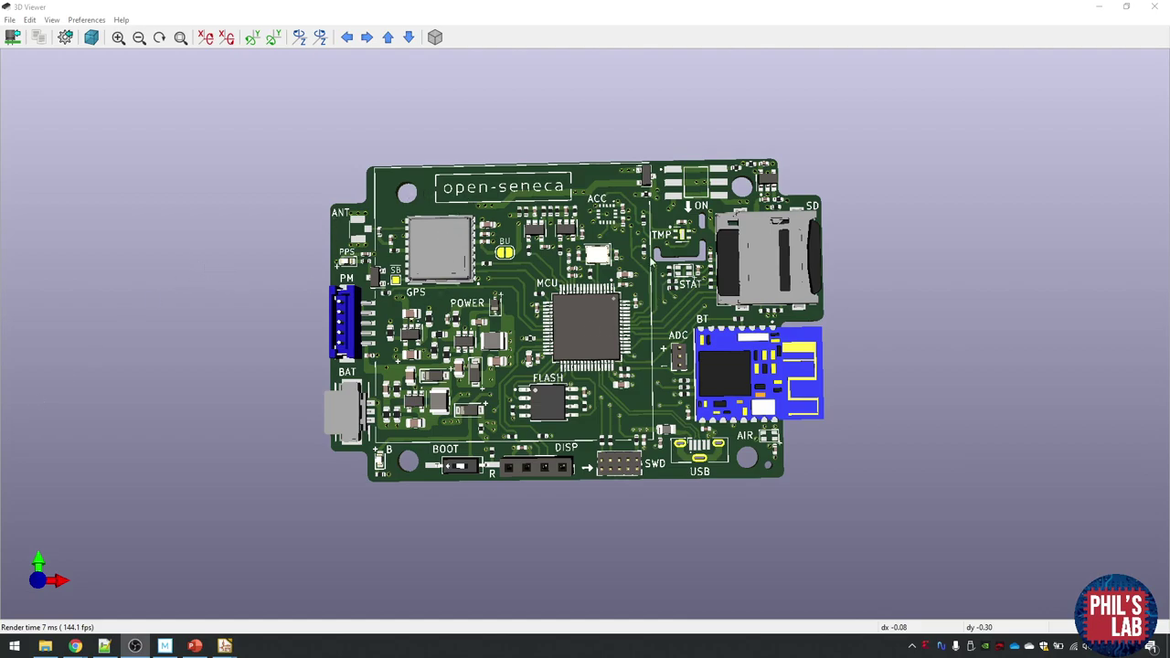
Inspect the board's front and underside in the 3D viewer and close the viewer.
left_click_drag(770, 242, 777, 290)
left_click_drag(469, 261, 347, 274)
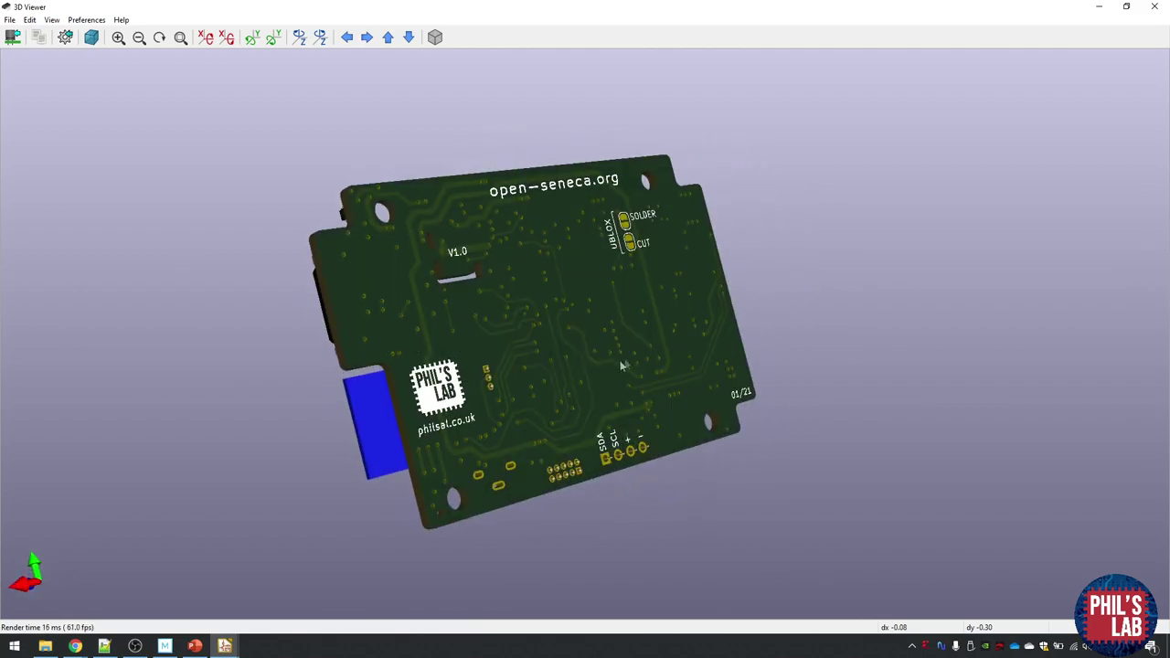
left_click(1154, 6)
Show the filled copper zones and inspect the inner layers In1.Cu and In2.Cu across the whole board.
left_click(1080, 118)
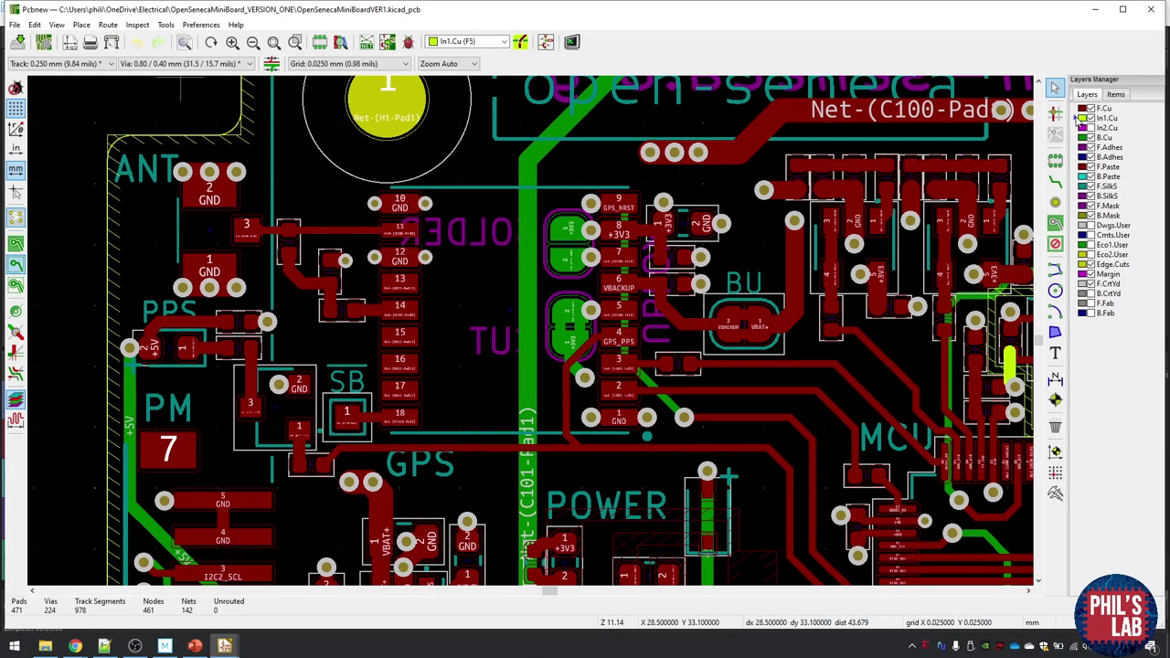
left_click(16, 243)
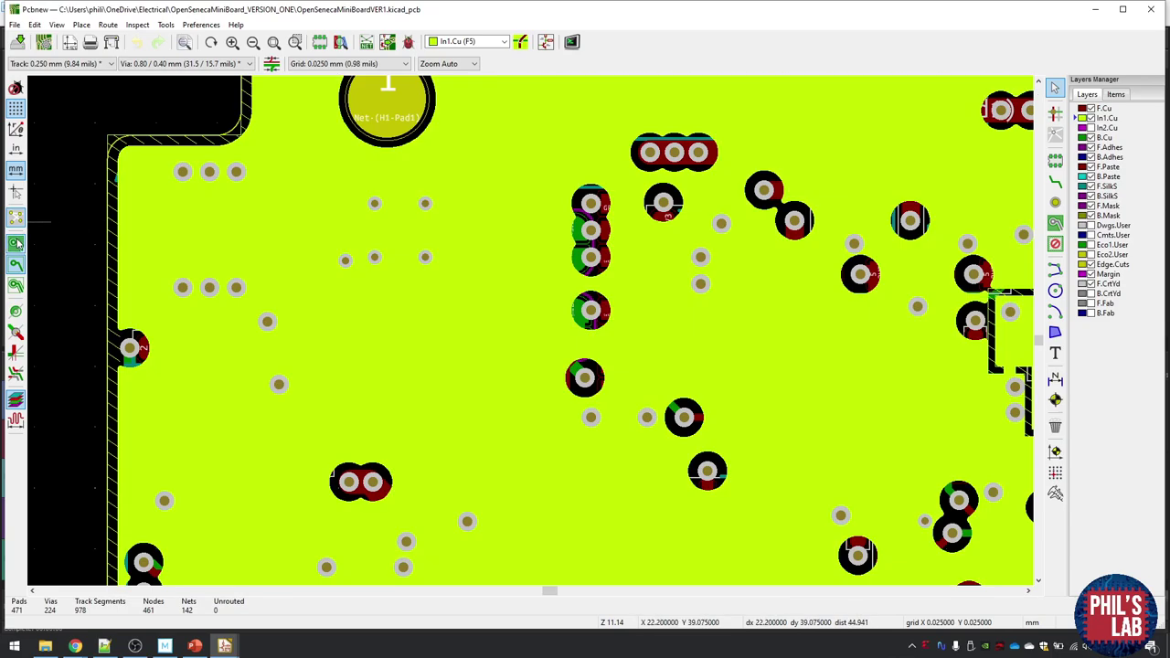
scroll(604, 274, "down", 3)
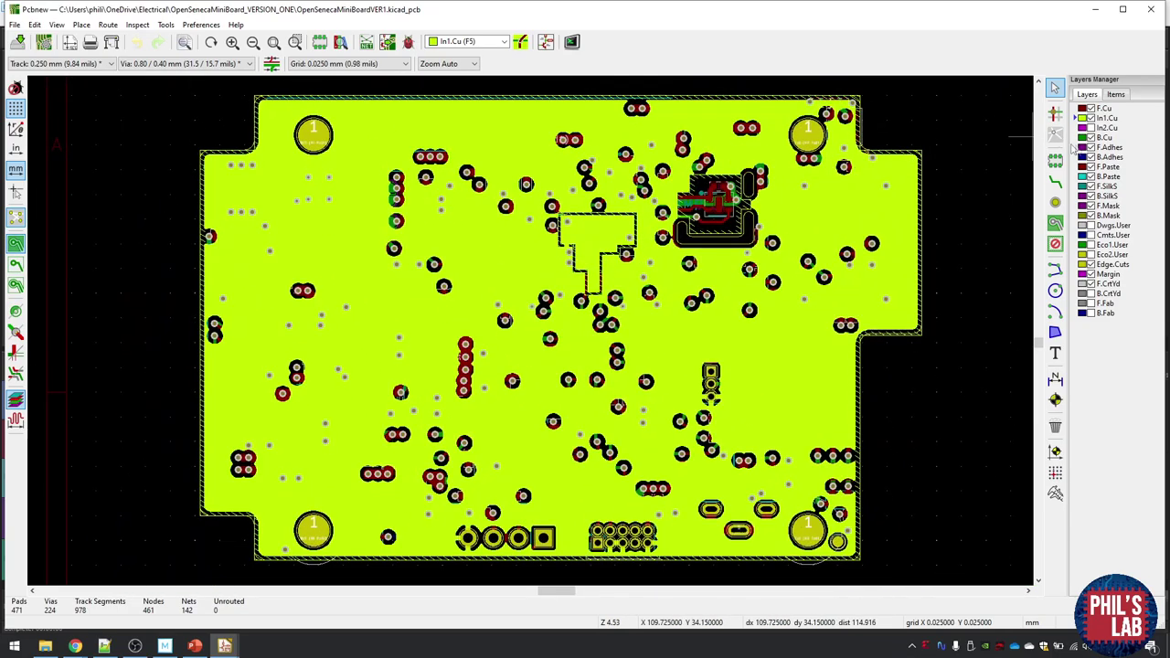
left_click(1081, 128)
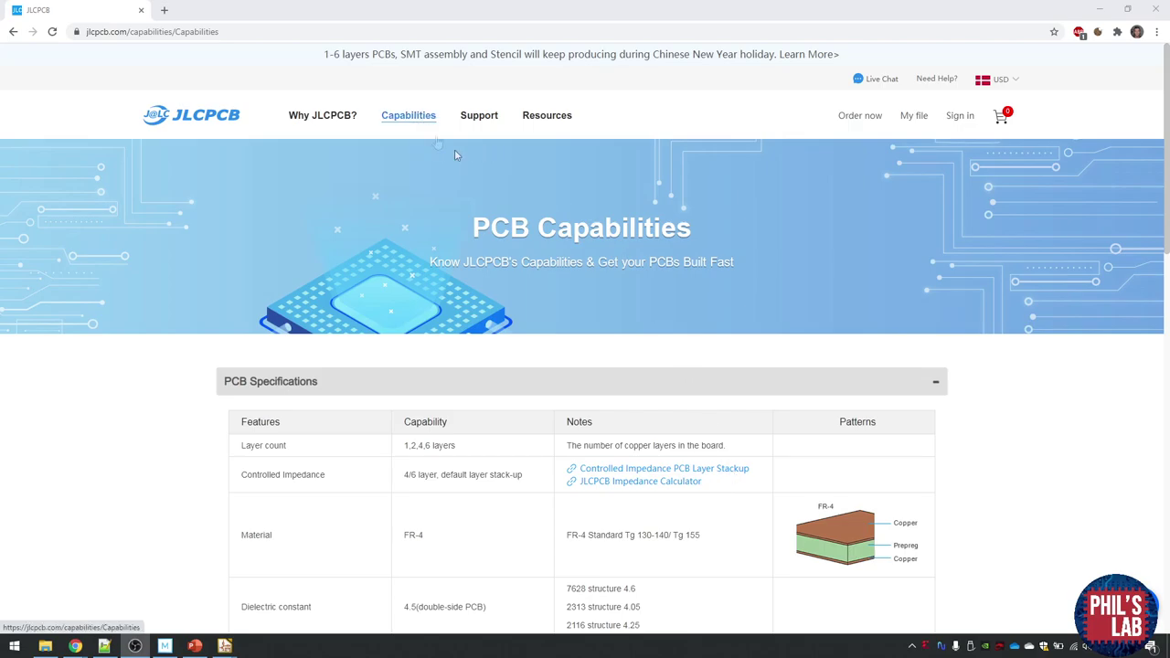
Open JLCPCB's Controlled Impedance PCB Layer Stackup page in the browser and examine the 4-layer 1.6 mm JLC7628 stackup and its prepreg.
middle_click(691, 468)
left_click(226, 9)
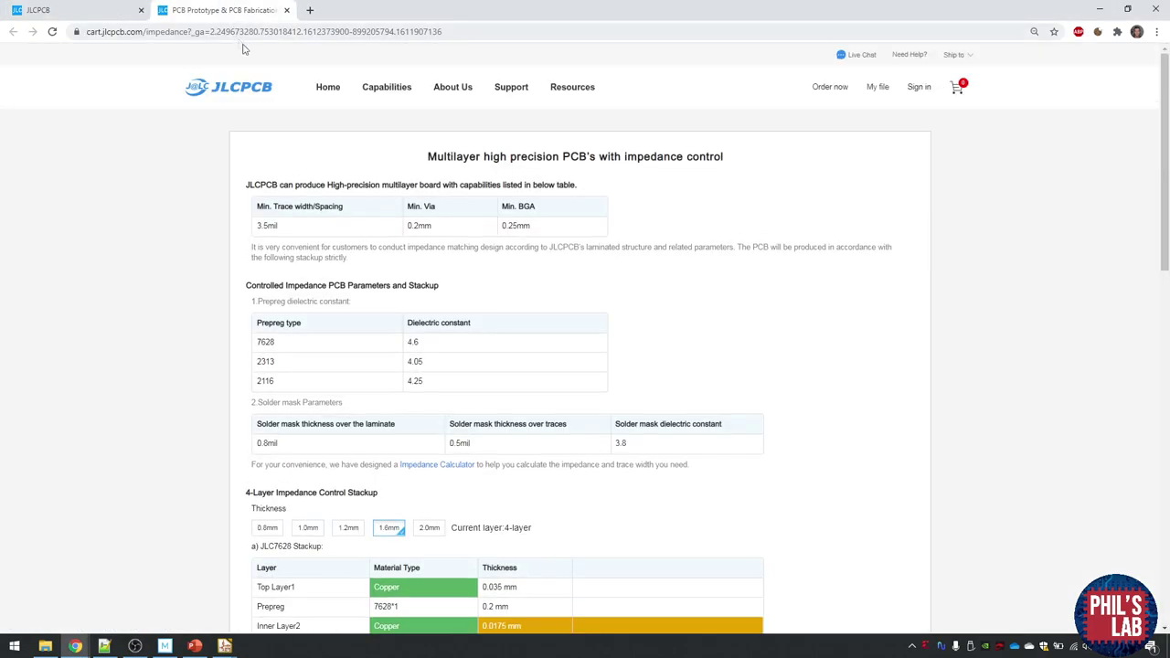
scroll(443, 483, "down", 3)
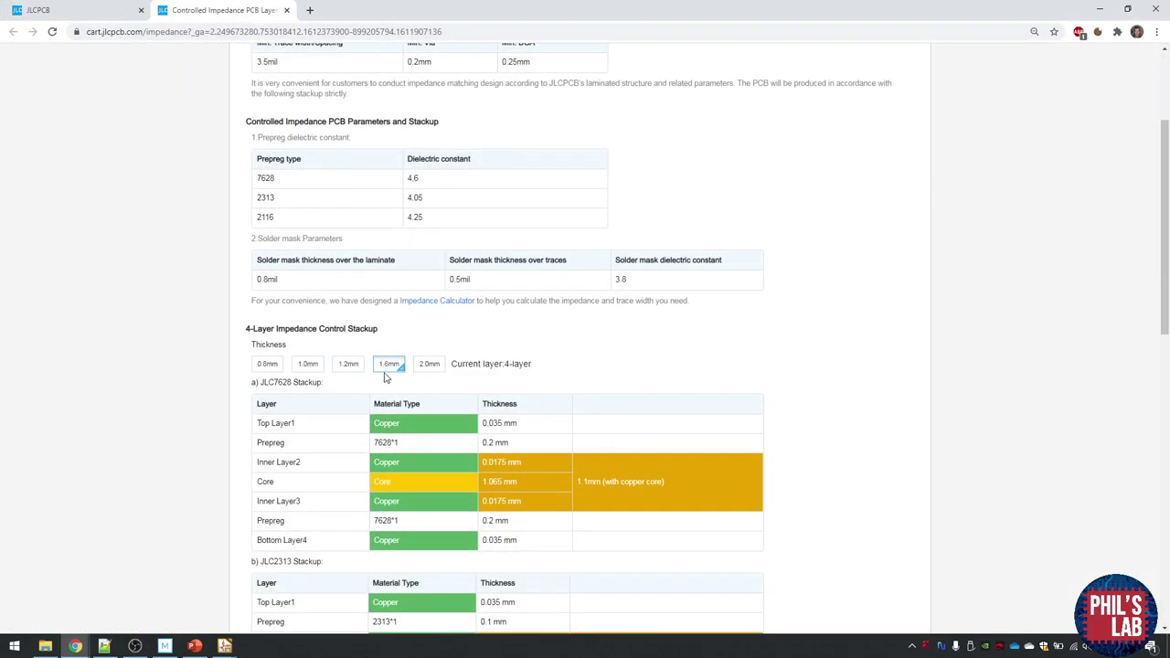
scroll(391, 382, "down", 1)
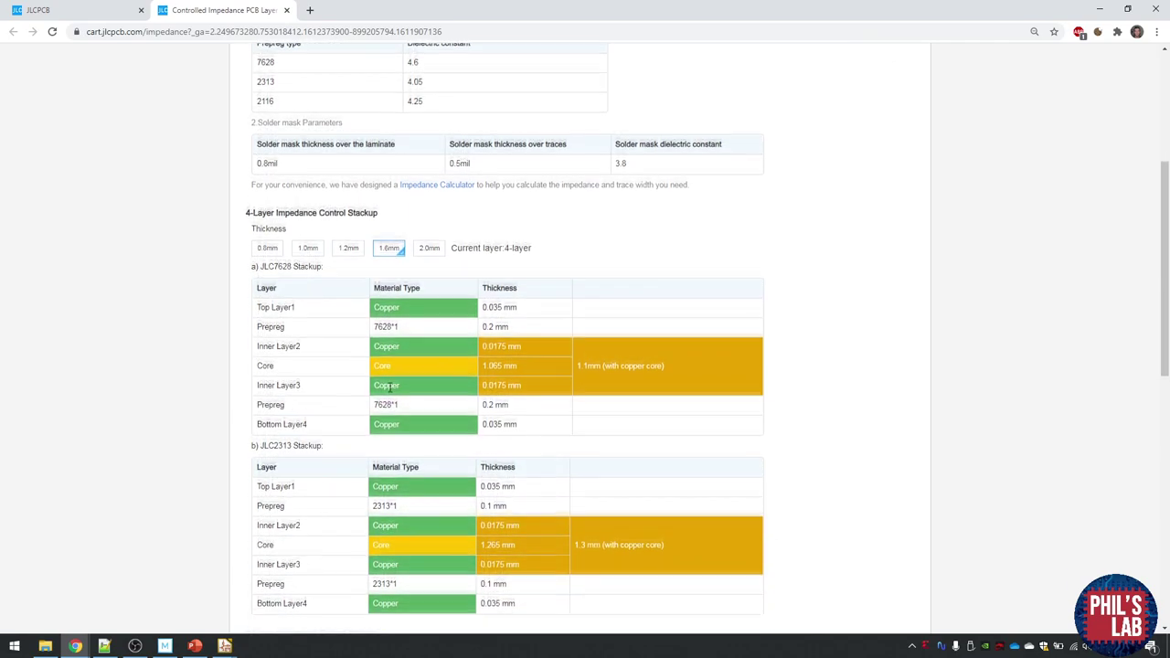
left_click_drag(261, 261, 520, 415)
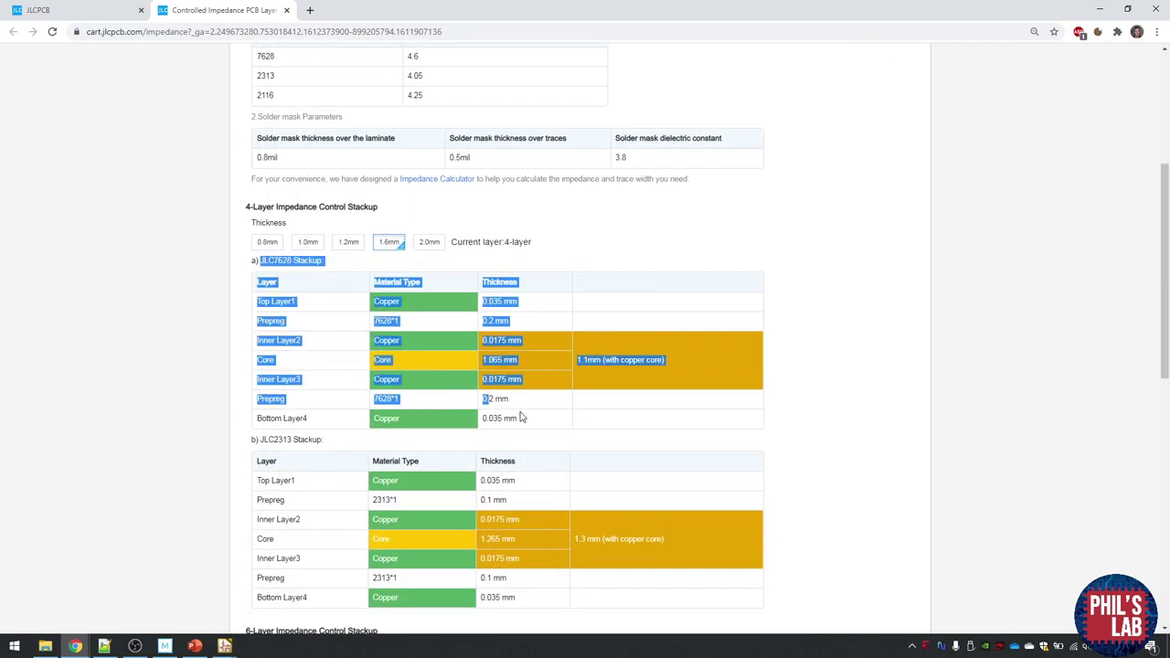
left_click(560, 407)
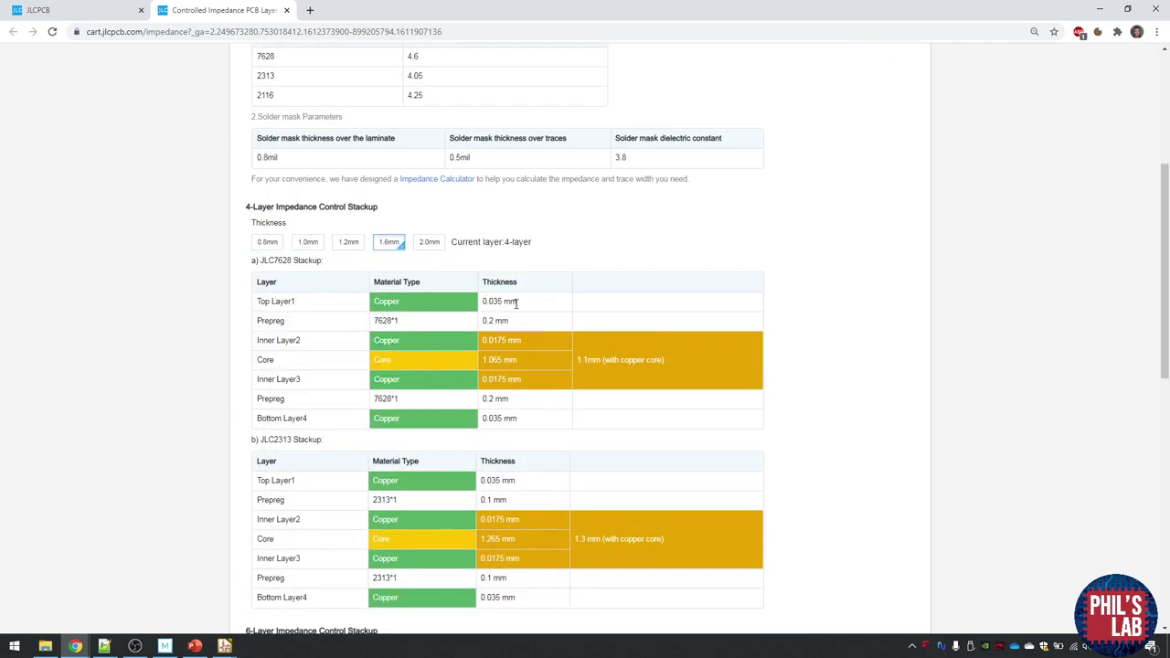
left_click_drag(516, 327, 301, 323)
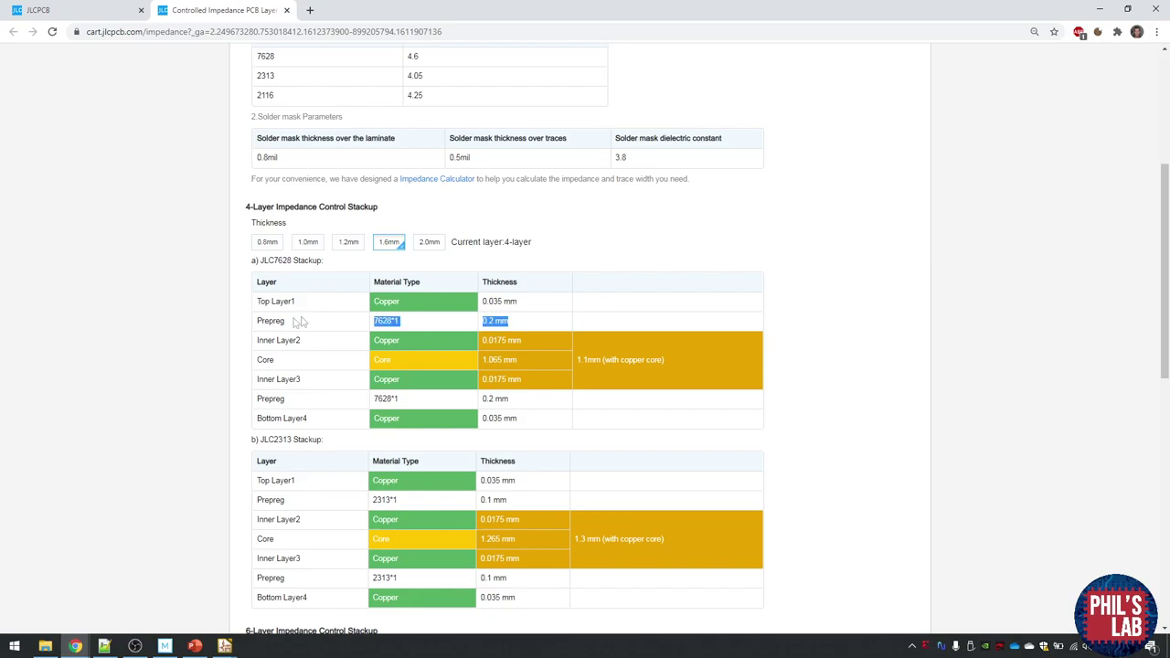
left_click(528, 349)
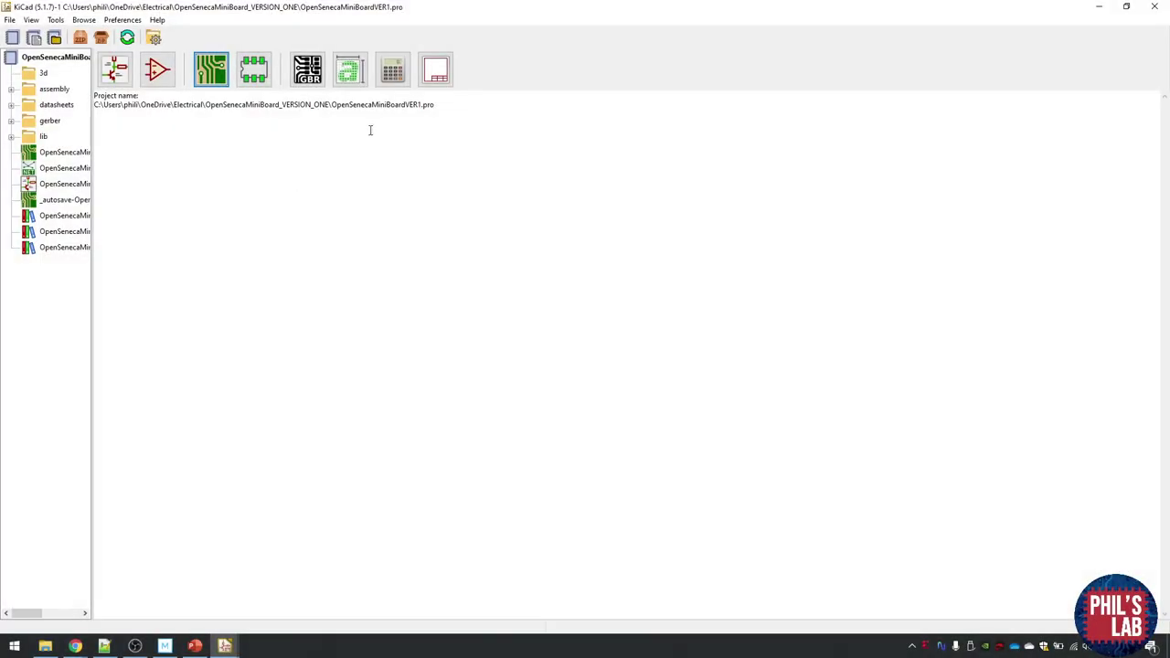
Open KiCad's PCB Calculator on the microstrip transmission line calculation, alongside JLCPCB's 4-layer stackup page.
left_click(397, 75)
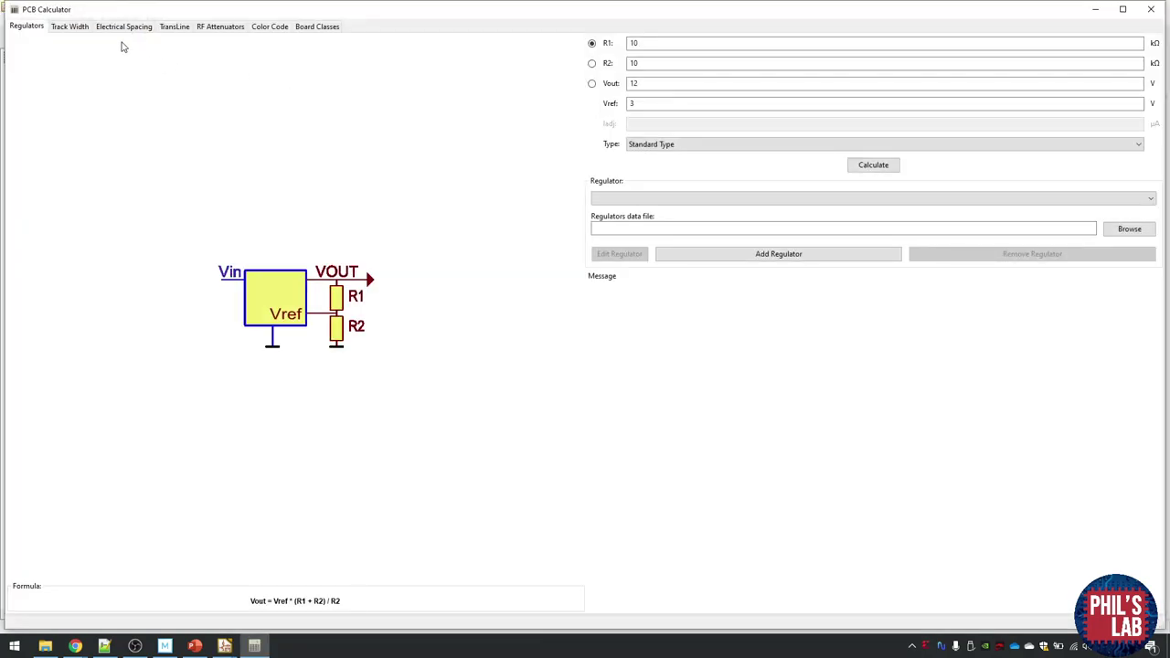
left_click(175, 26)
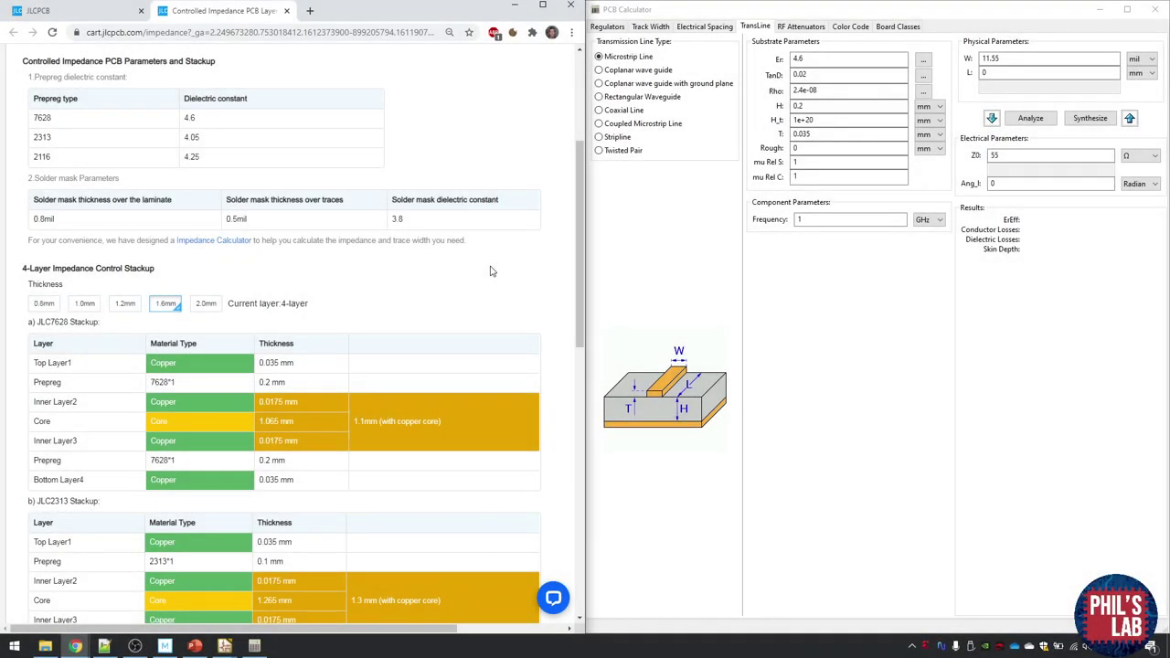
scroll(267, 461, "down", 1)
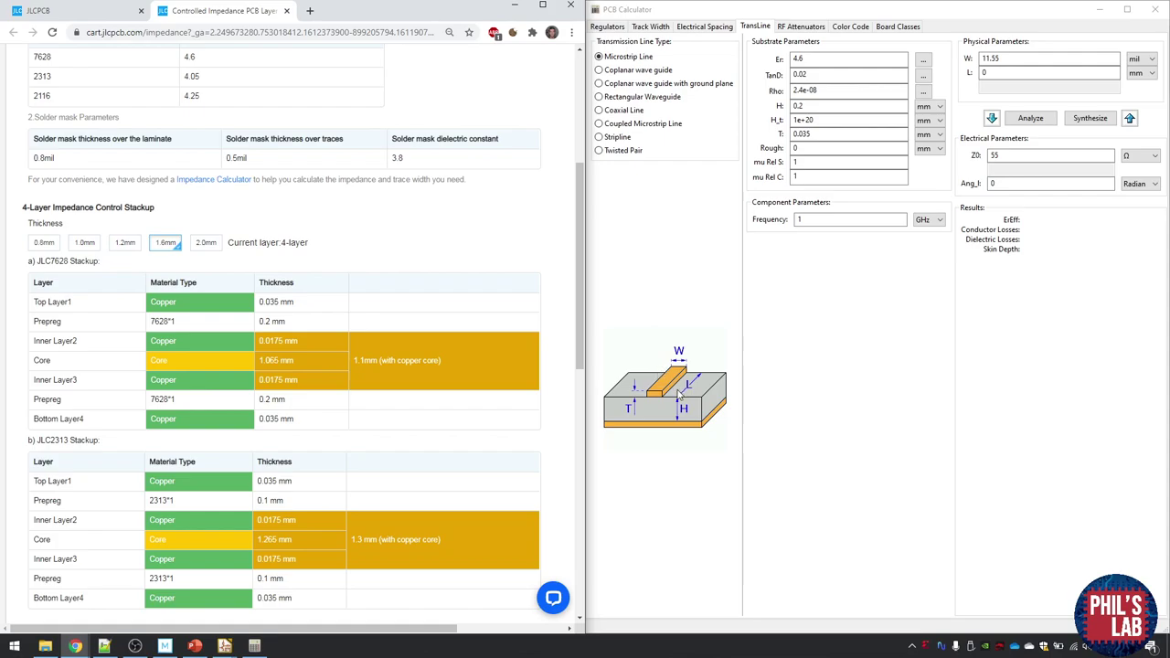
Compare the microstrip's substrate permittivity Er with the 7628 prepreg's dielectric constant on the JLCPCB page.
left_click(781, 54)
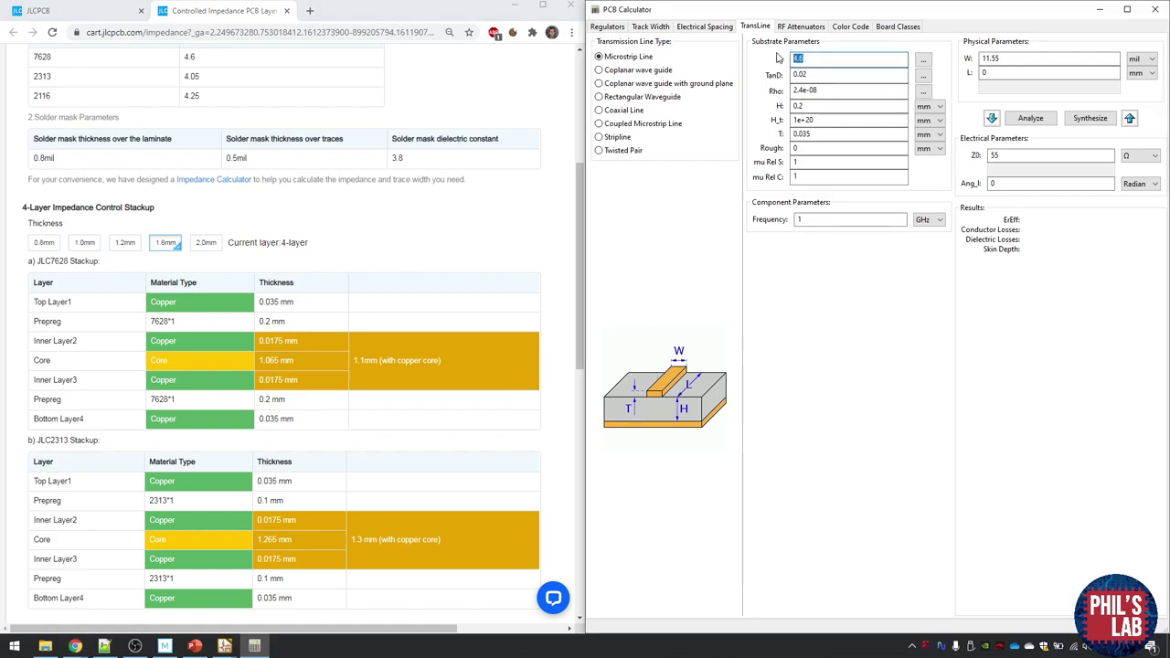
left_click(448, 222)
scroll(489, 254, "up", 1)
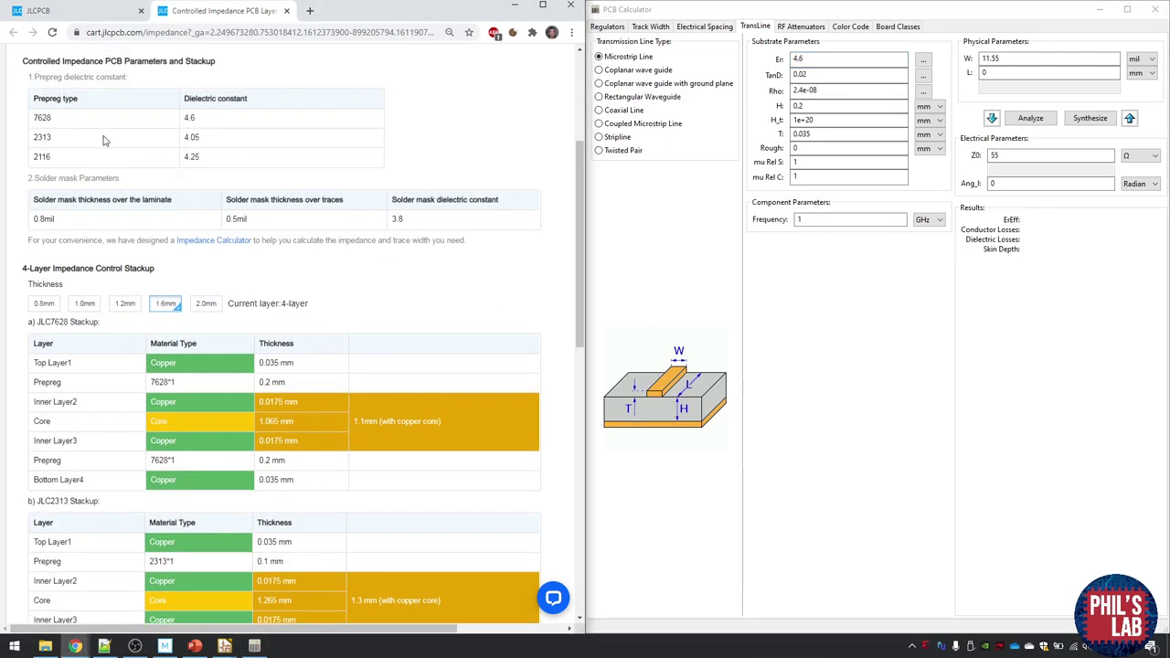
left_click_drag(197, 120, 183, 125)
left_click(224, 121)
scroll(539, 299, "down", 1)
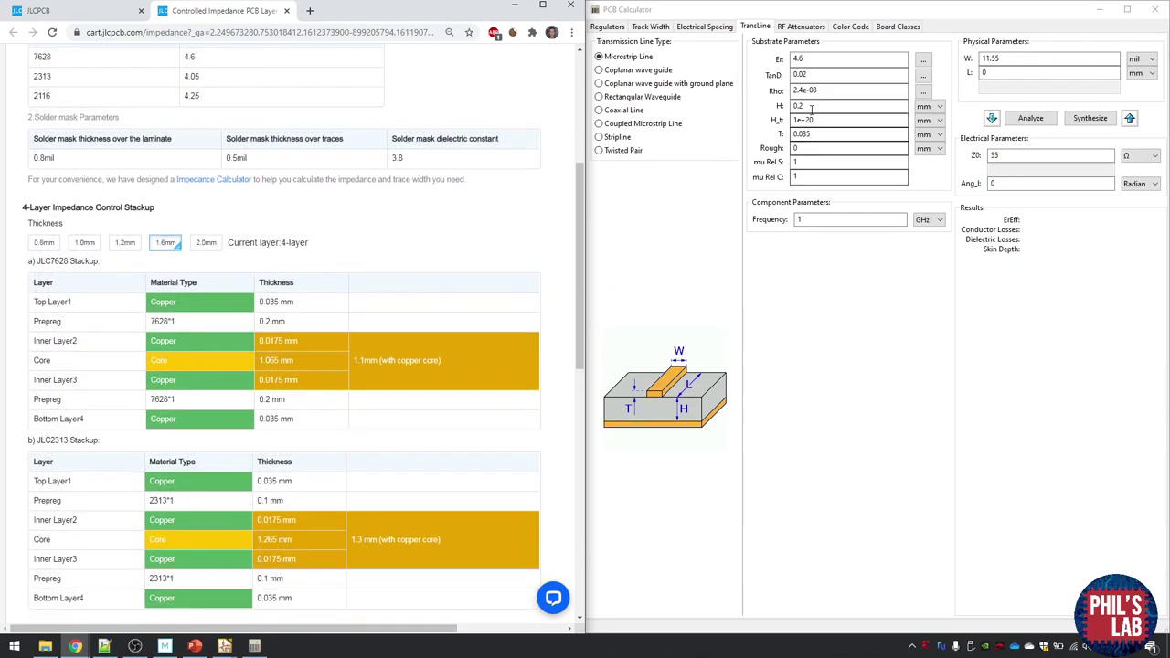
Compare the microstrip's substrate height H with the upper prepreg thickness of the JLC7628 stackup.
left_click(810, 107)
double_click(811, 107)
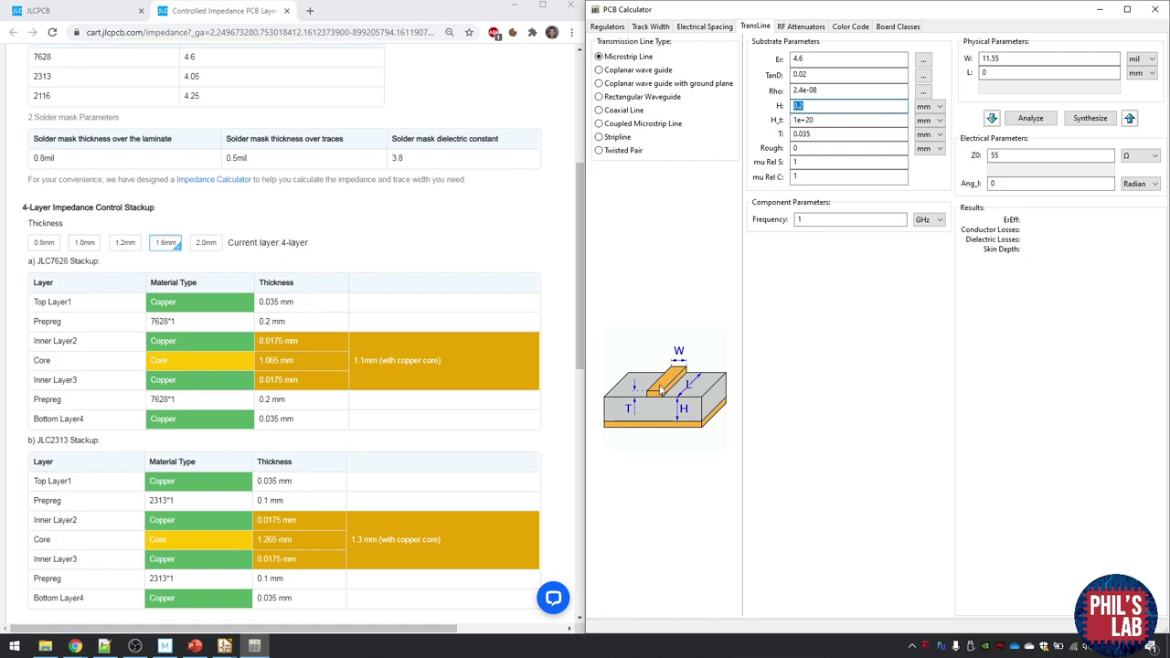
left_click(824, 108)
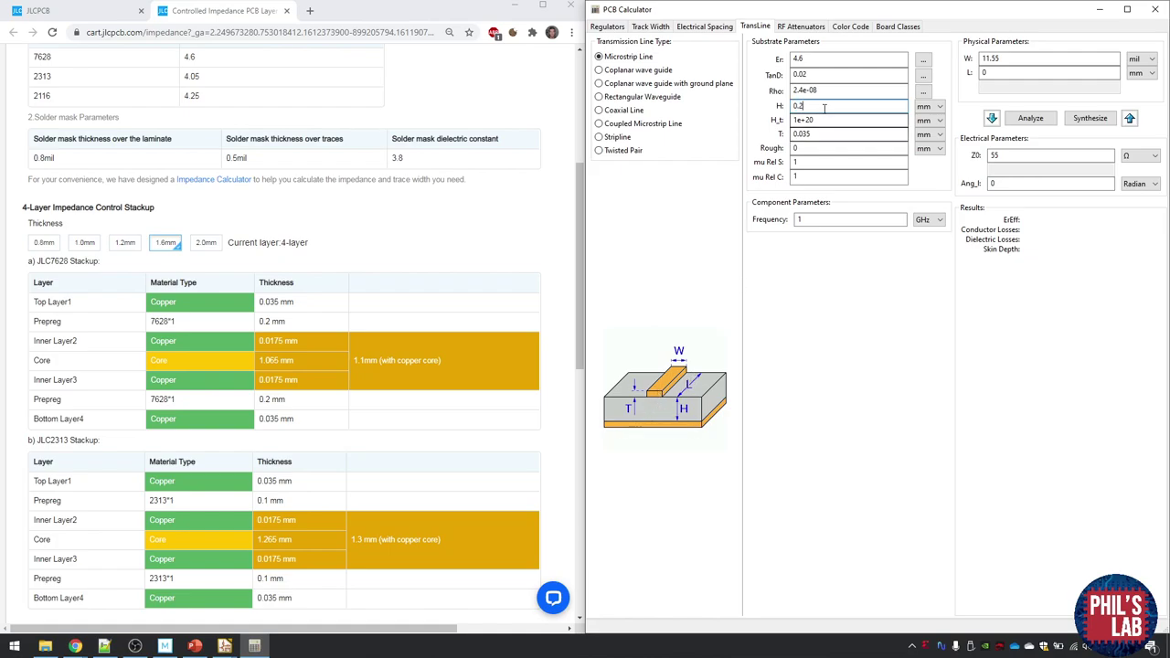
left_click_drag(291, 324, 260, 327)
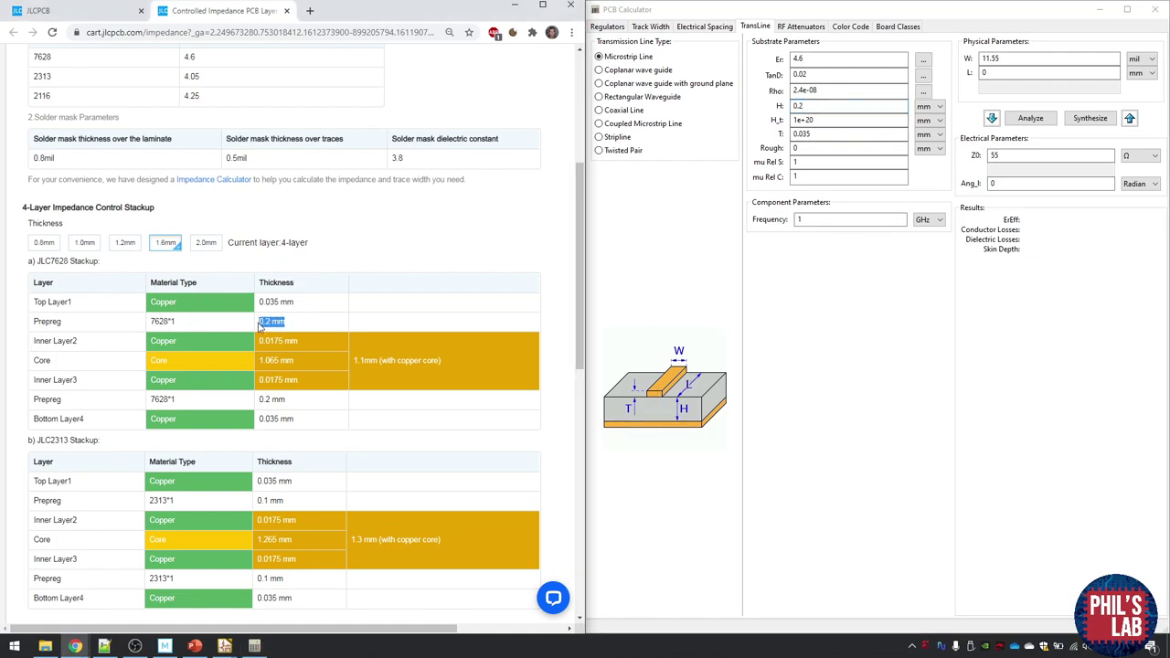
left_click_drag(815, 107, 781, 107)
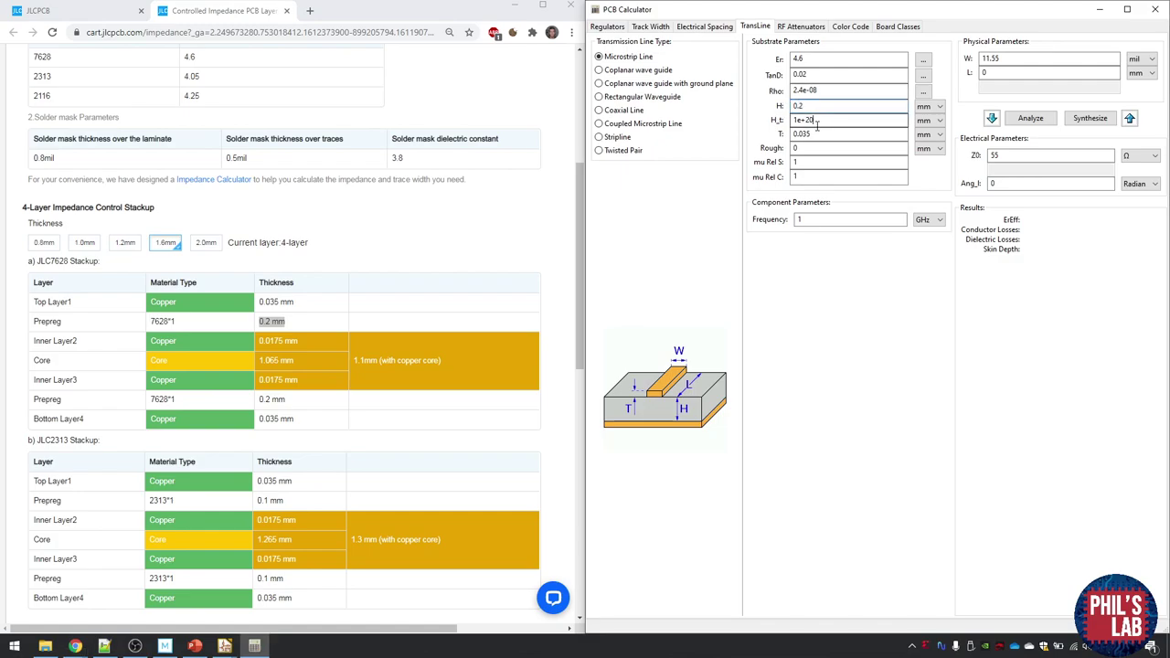
Set the microstrip's copper thickness T to 0.035 mm and check it against the JLC7628 stackup's Top Layer1 thickness.
left_click_drag(812, 135, 793, 133)
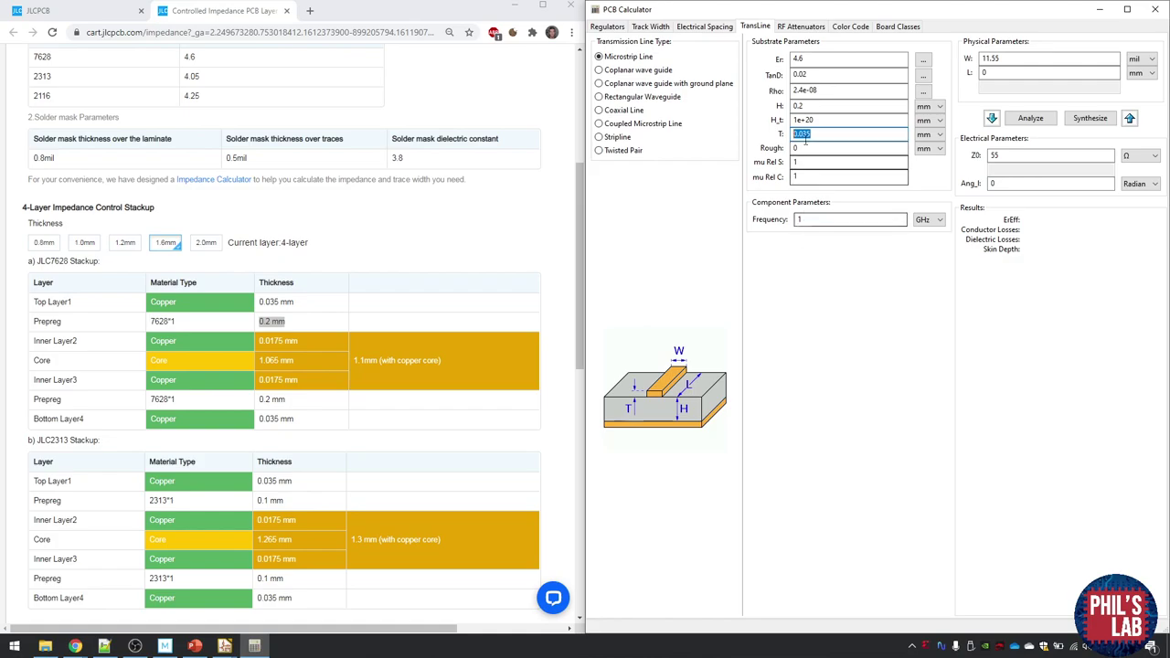
type("0.035")
left_click_drag(297, 302, 260, 302)
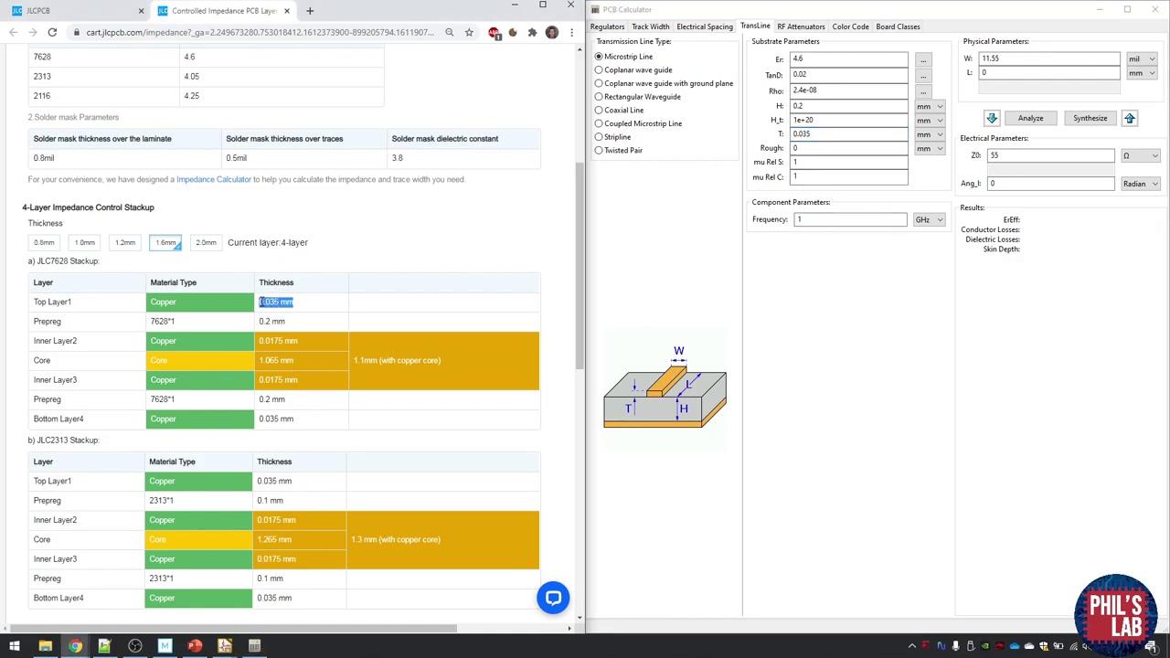
left_click(806, 134)
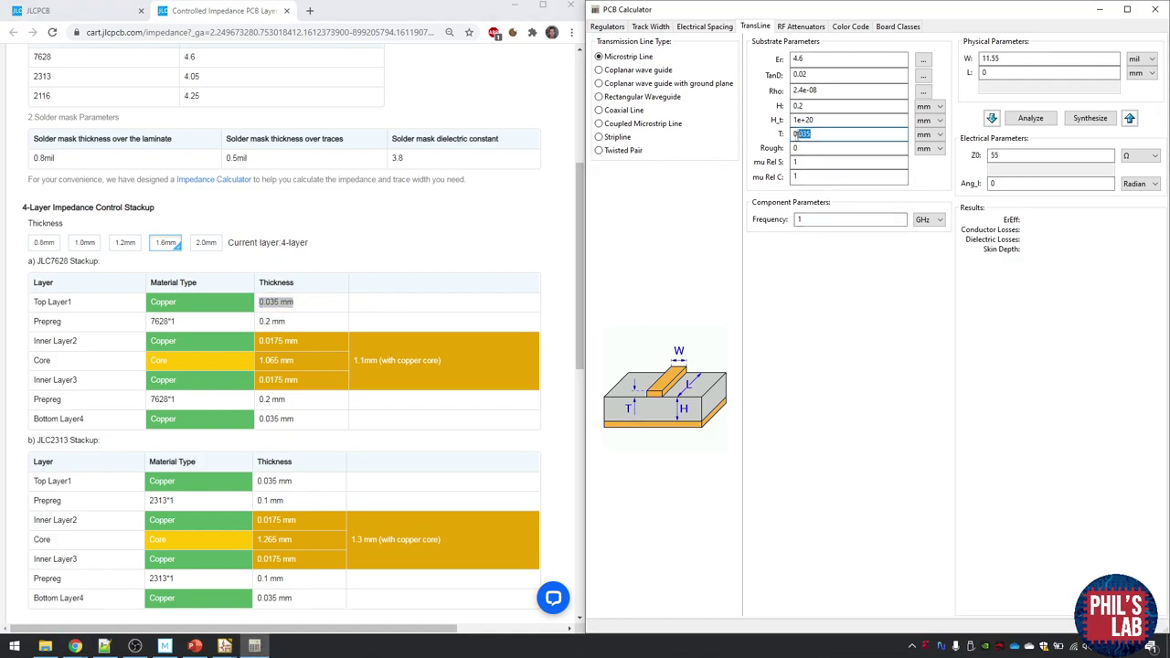
left_click_drag(806, 134, 772, 138)
Set the characteristic impedance Z0 to 50 Ω and synthesize the microstrip trace width W in mm.
left_click(1015, 155)
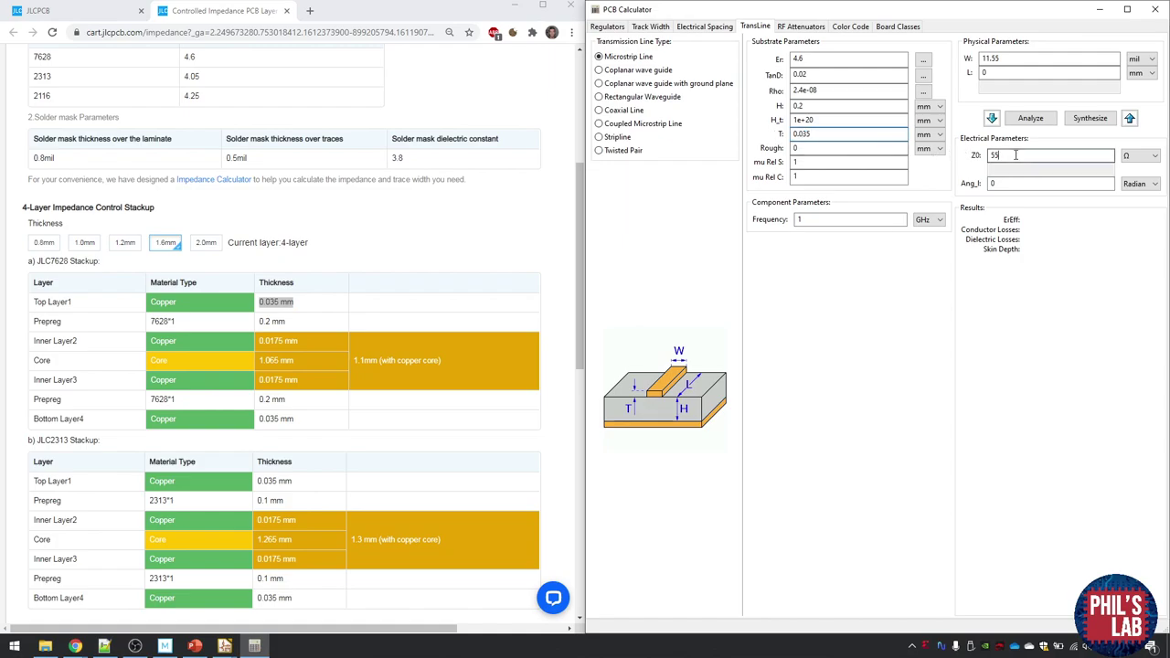
left_click_drag(1015, 155, 967, 155)
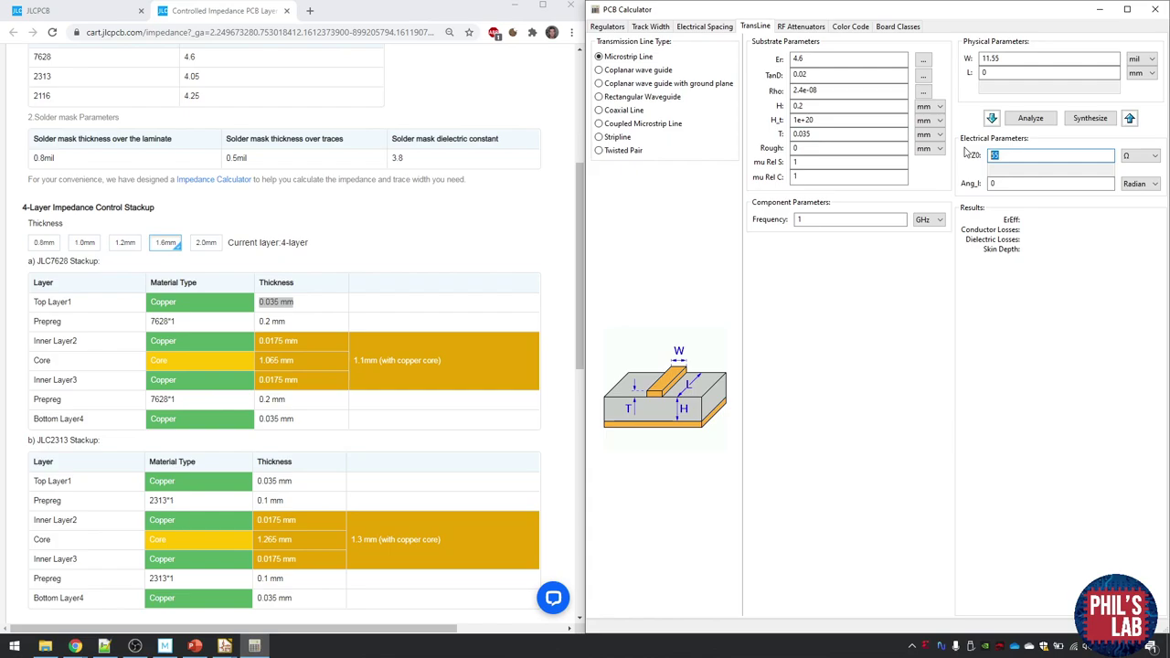
type("50")
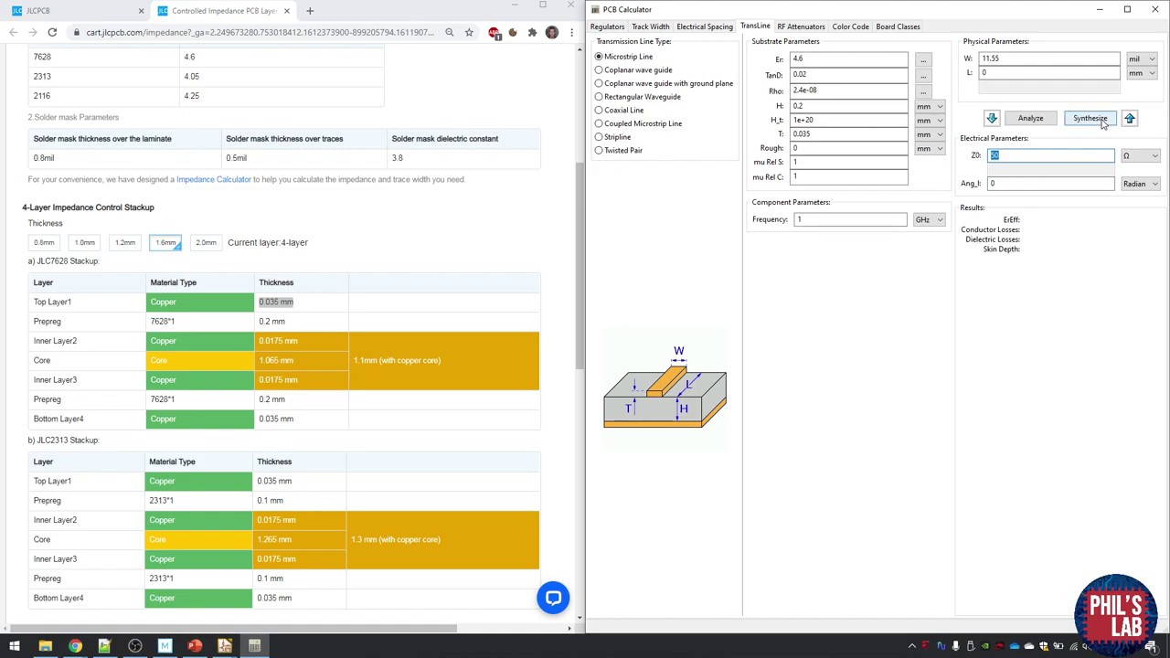
left_click(1090, 118)
double_click(983, 59)
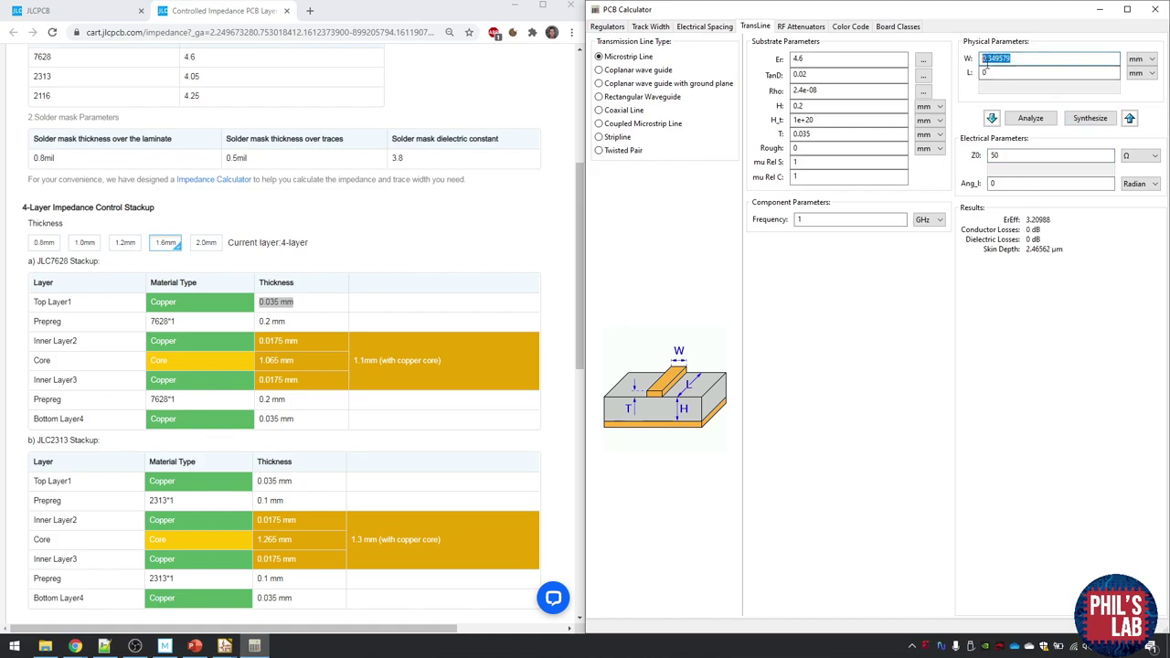
left_click(1028, 60)
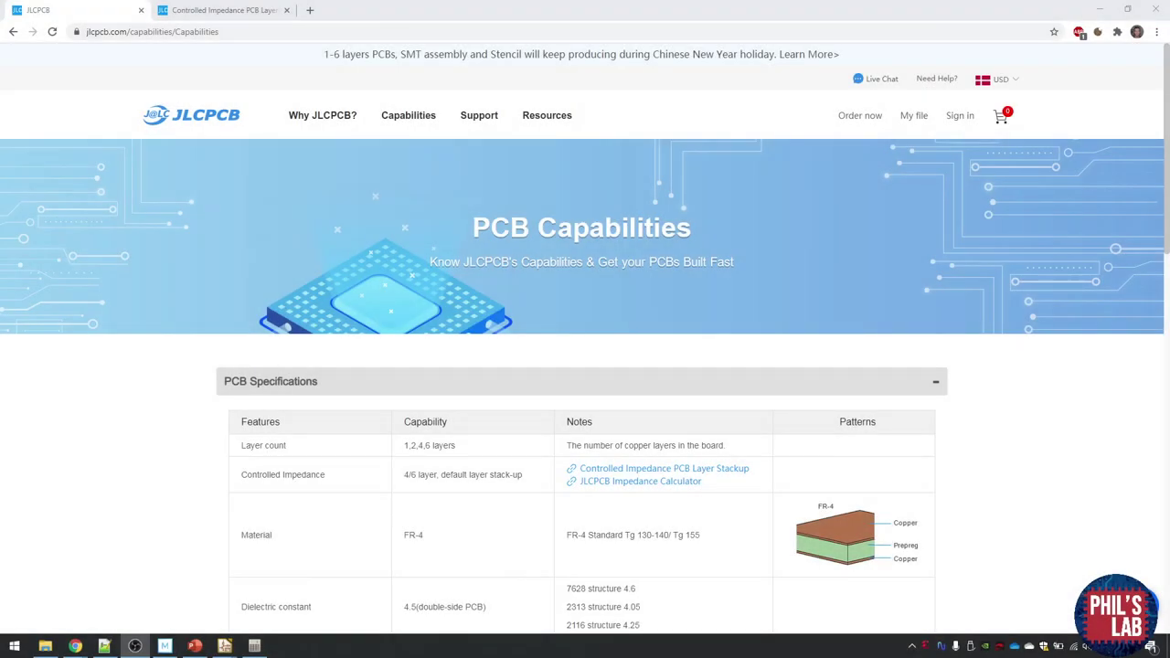
Open the JLCPCB Impedance Calculator from the PCB Capabilities page and calculate the 50 ohm single-ended outer-layer trace width for the 4-layer 1.6 mm board.
scroll(464, 439, "down", 1)
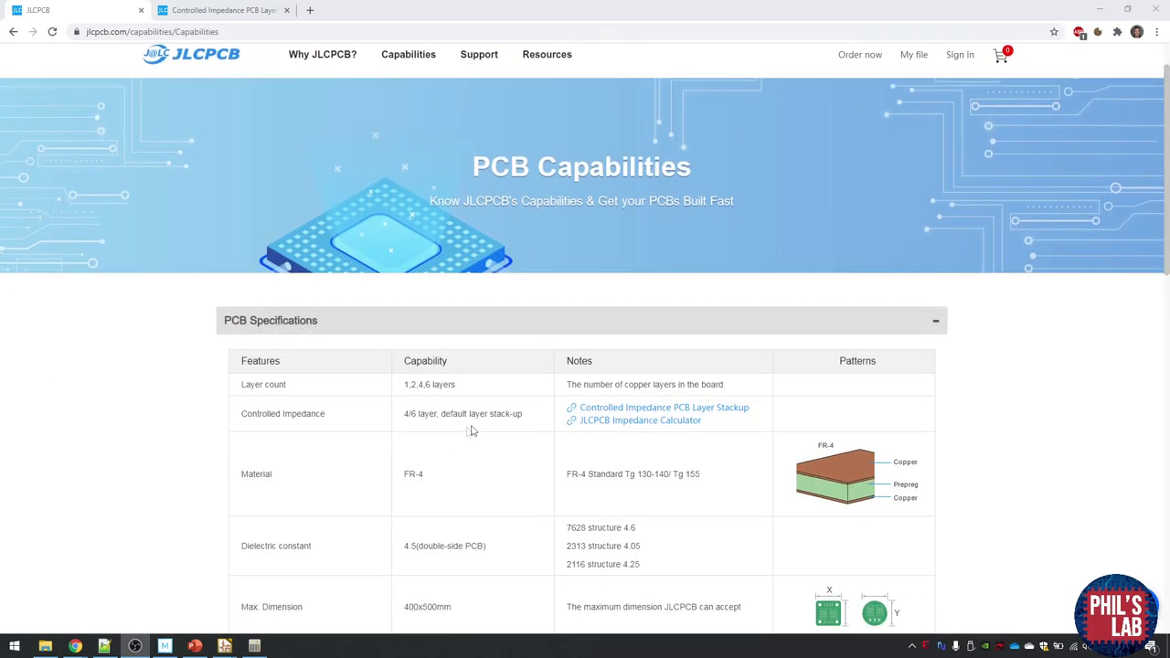
left_click(629, 422)
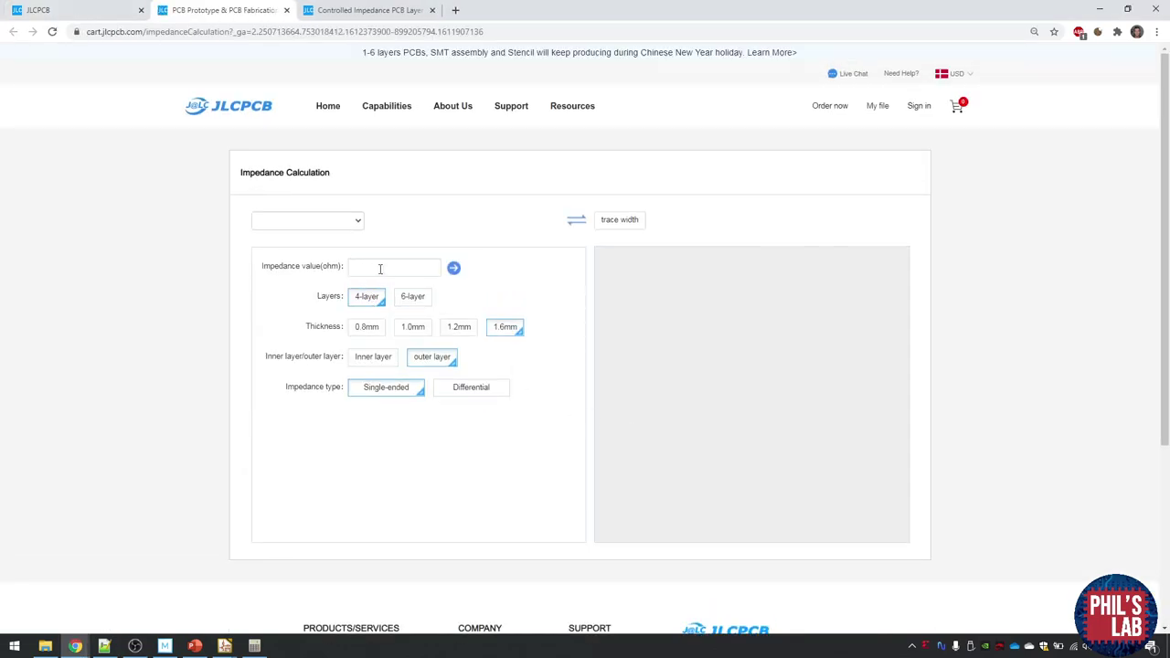
left_click(382, 267)
type("50")
left_click(453, 269)
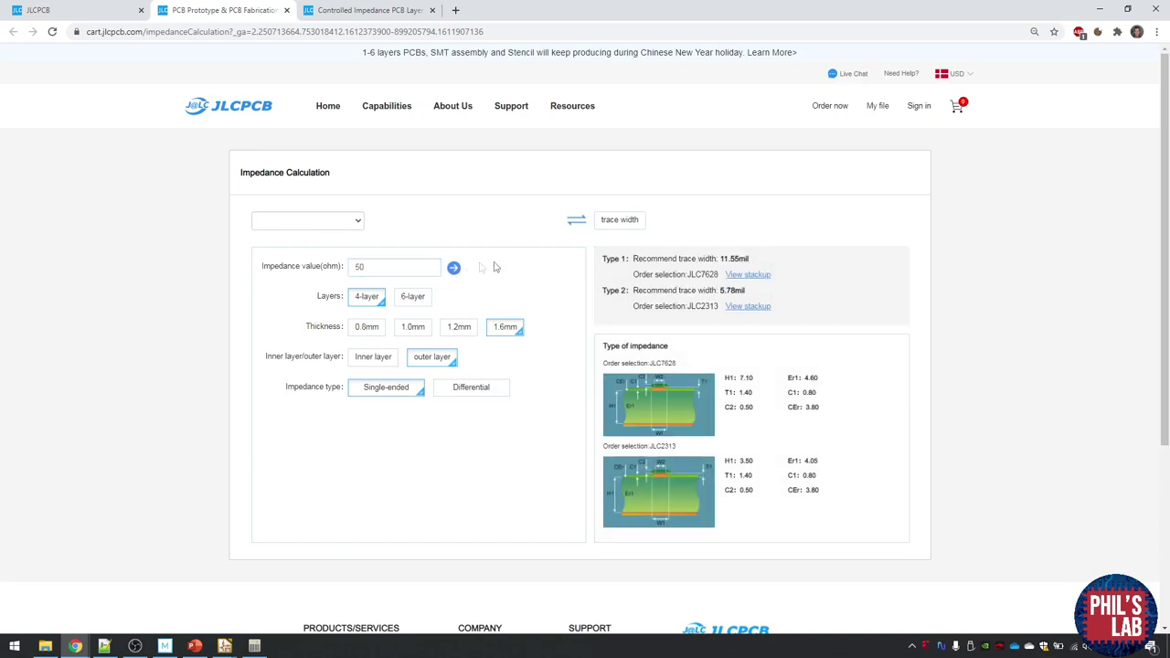
Convert the recommended JLC7628 trace width of 11.55 mil to millimetres with a Google search.
left_click_drag(755, 265, 723, 263)
left_click(392, 32)
type("11.55mil")
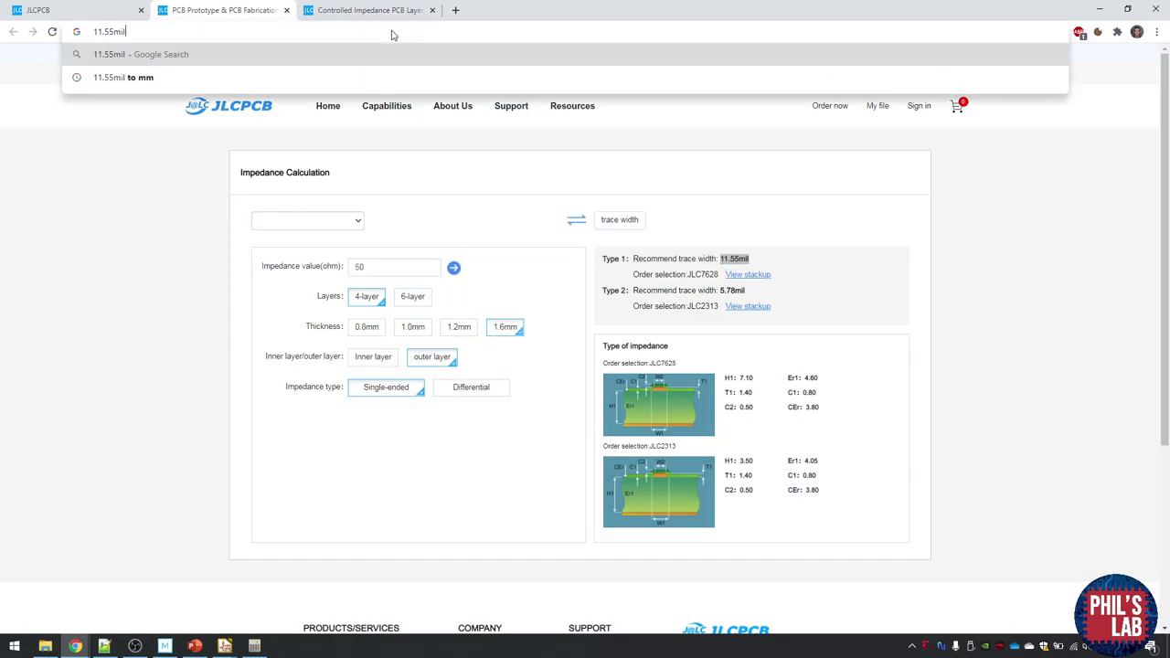
type("to mm")
key("Return")
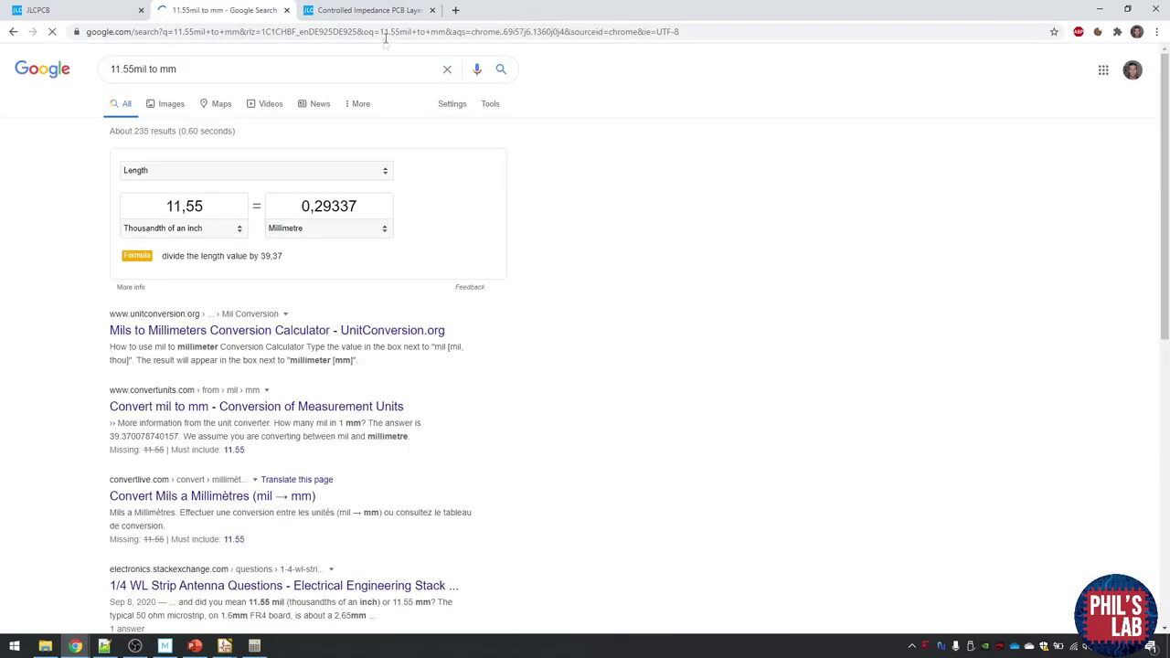
left_click_drag(302, 207, 367, 208)
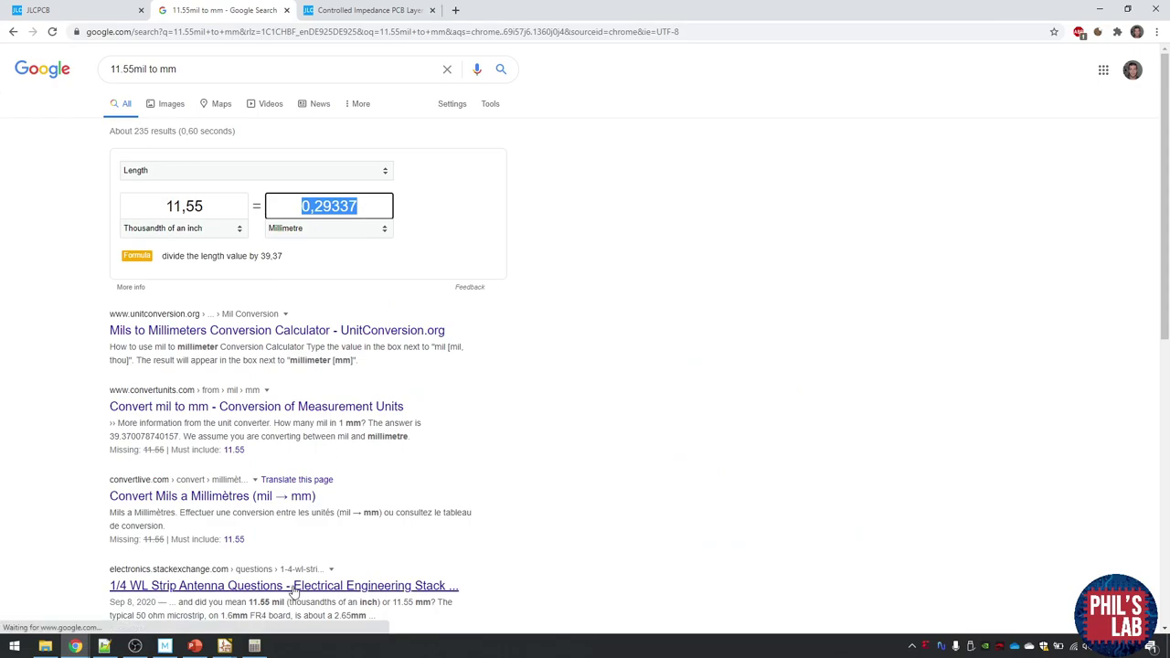
left_click(545, 216)
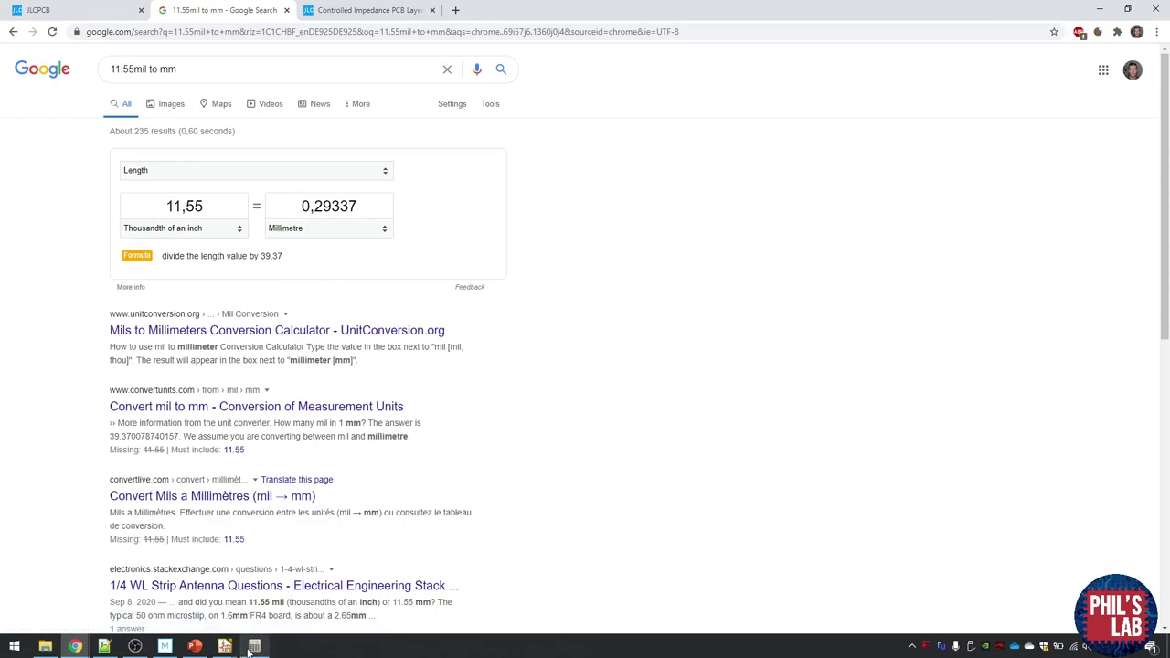
Revisit the JLCPCB stackup page and return to the PCB Calculator to review the synthesized trace width W.
left_click(96, 9)
left_click(316, 8)
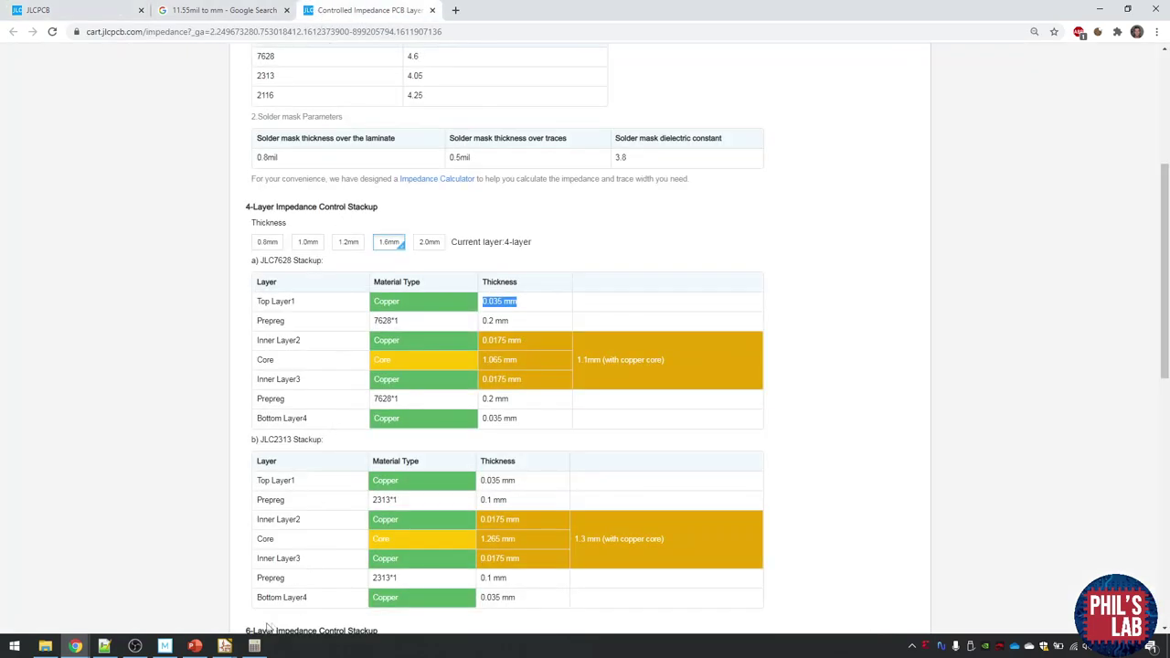
left_click(255, 646)
left_click(1005, 57)
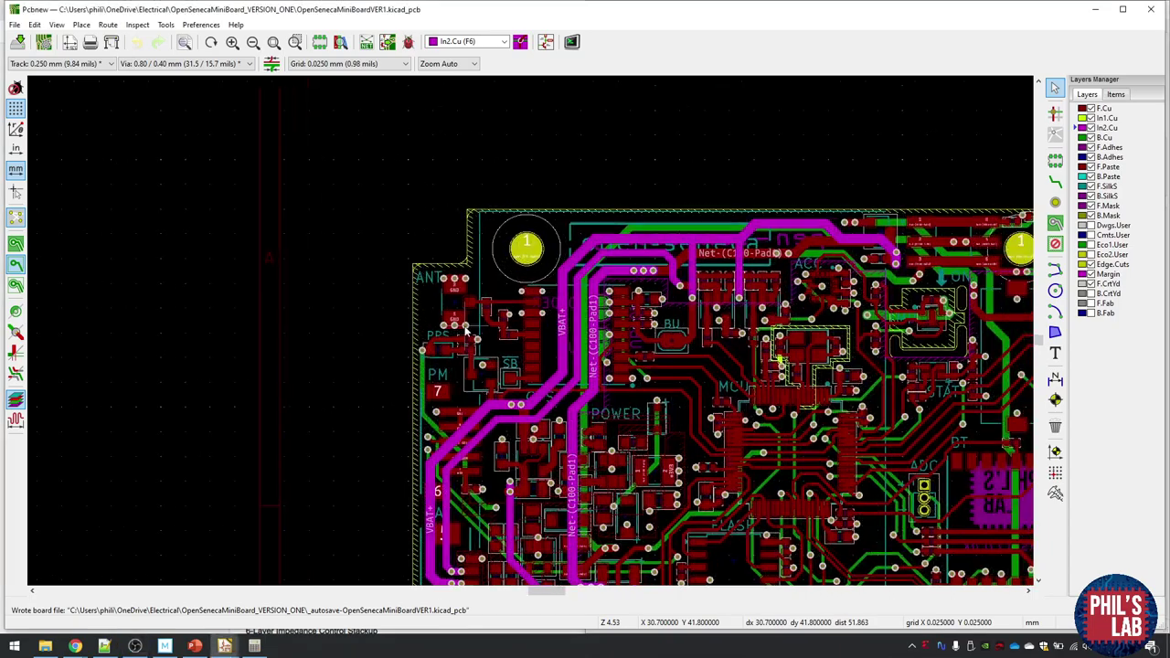
In the Pcbnew board layout, check the width of the Net-(J300-Pad3) track leading to pad 11 of the GPS module.
scroll(530, 337, "up", 1)
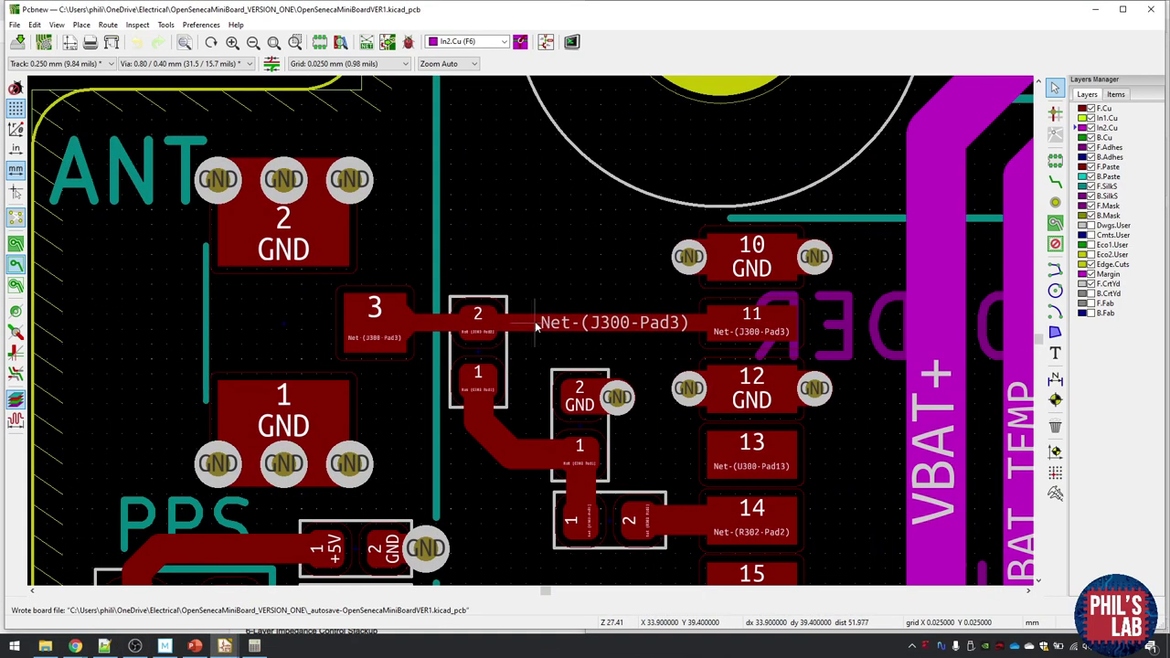
left_click(482, 324)
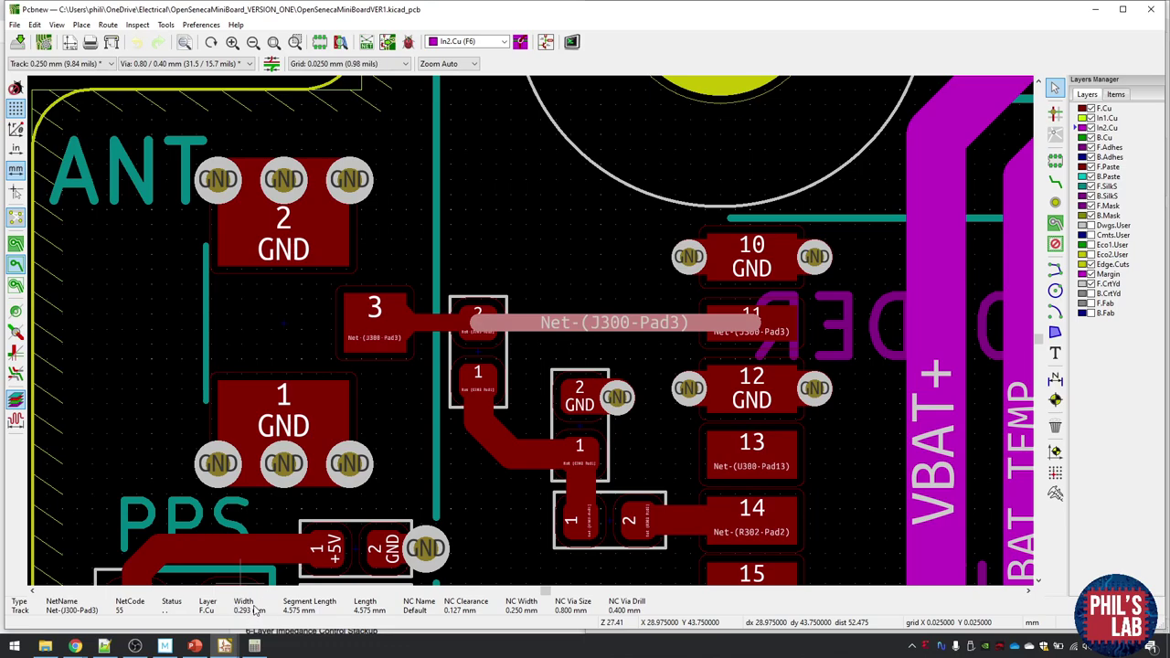
left_click(510, 220)
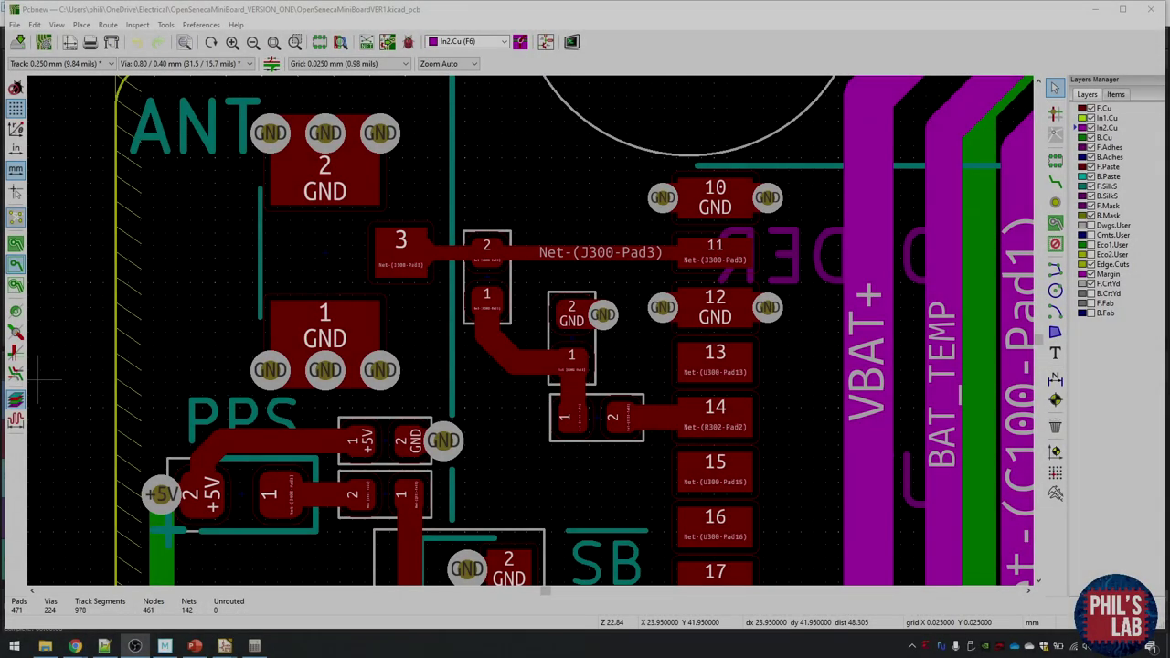
Examine the antenna trace up close, including its junction with pad 3 of the ANT connector.
scroll(512, 320, "up", 2)
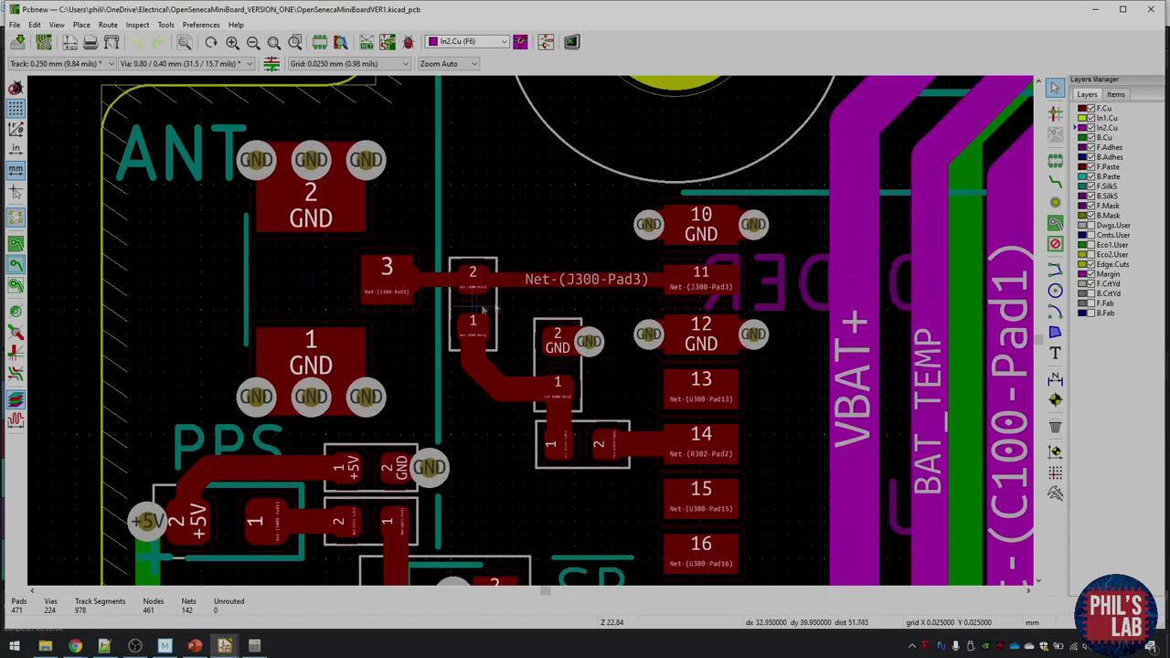
scroll(498, 325, "up", 1)
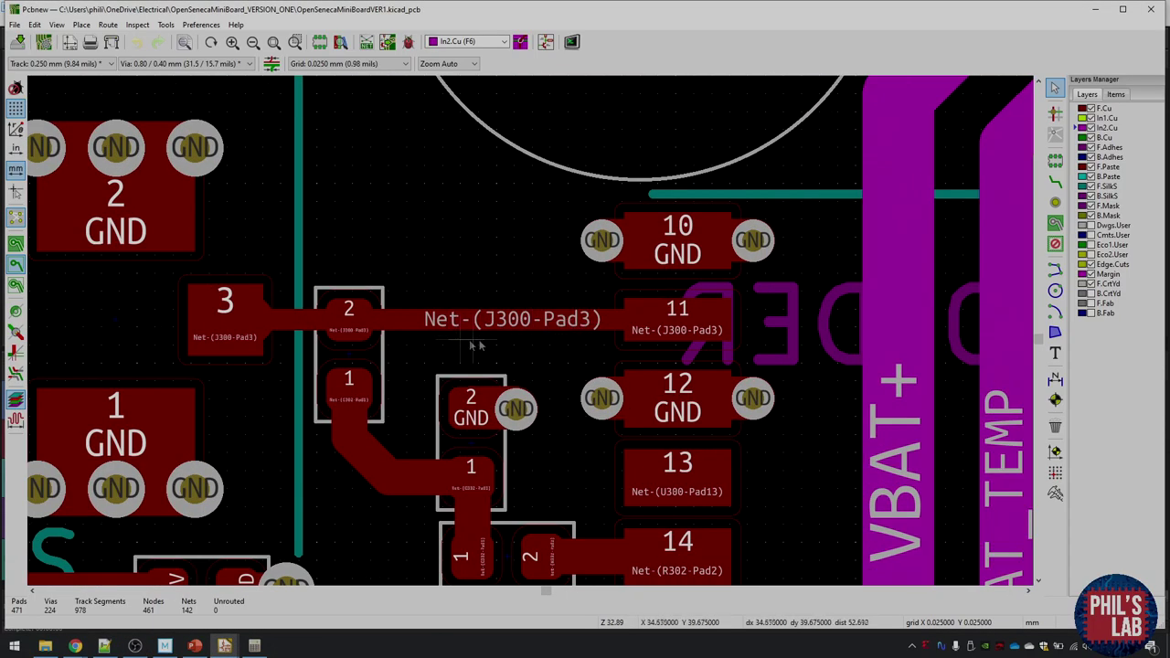
scroll(491, 319, "left", 1, "ctrl")
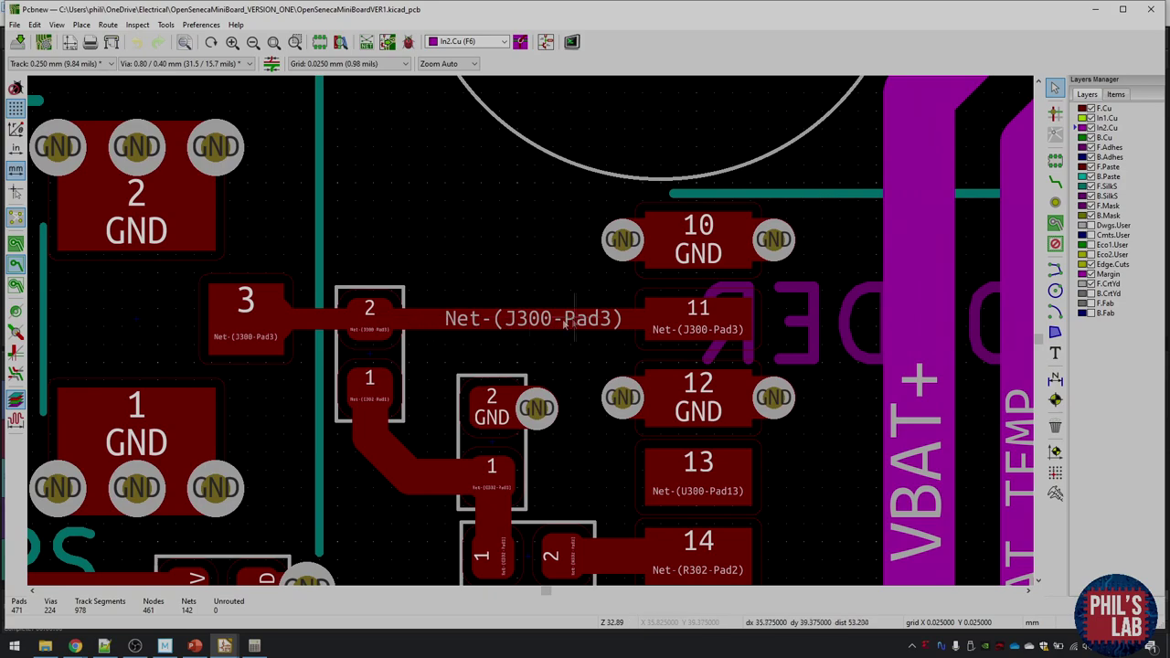
scroll(293, 327, "up", 5)
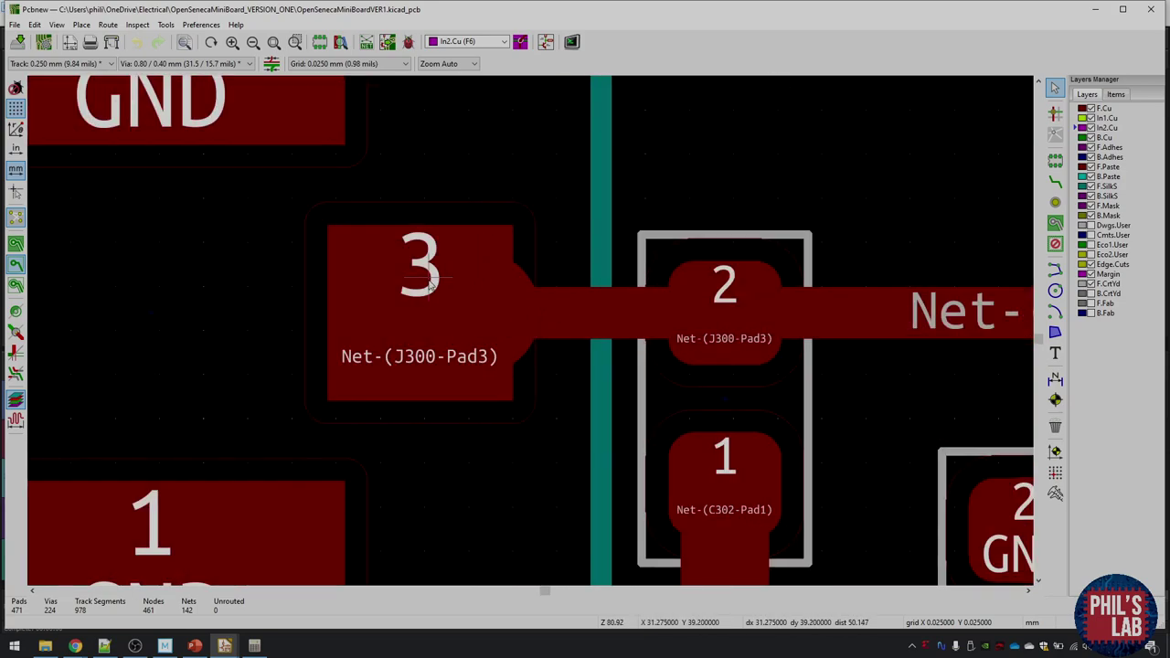
scroll(499, 298, "left", 1, "ctrl")
scroll(499, 298, "left", 1, "ctrl")
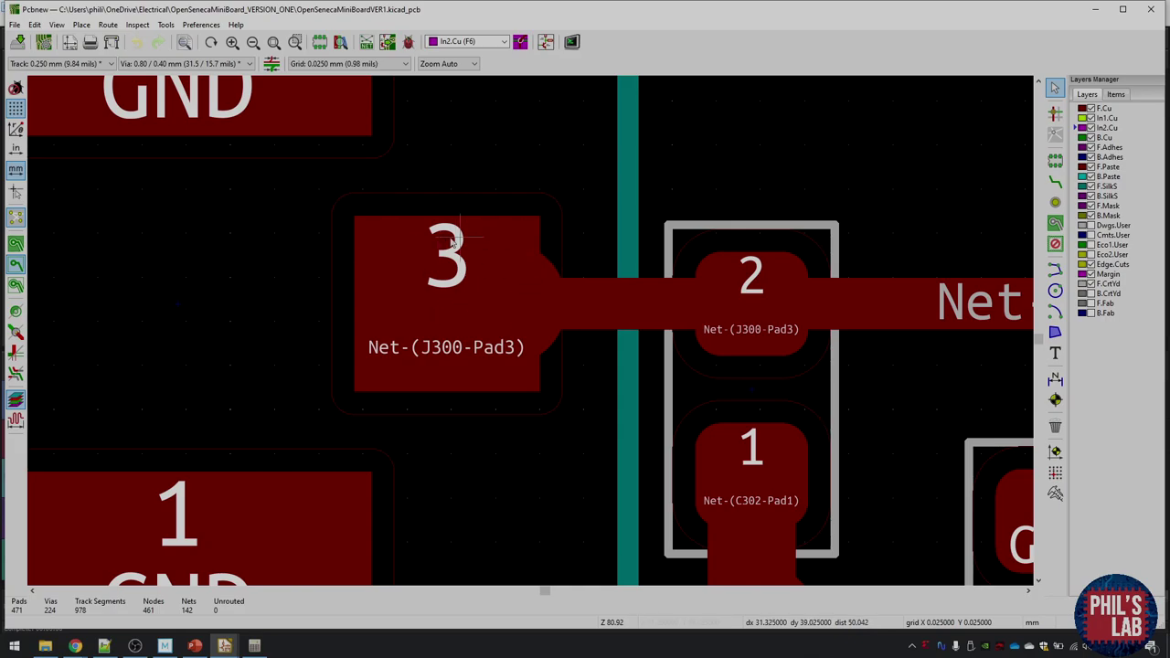
Compare the width of pad 3 of the ANT connector with the antenna trace running through component pad 2 to GPS pad 11.
scroll(499, 386, "down", 3)
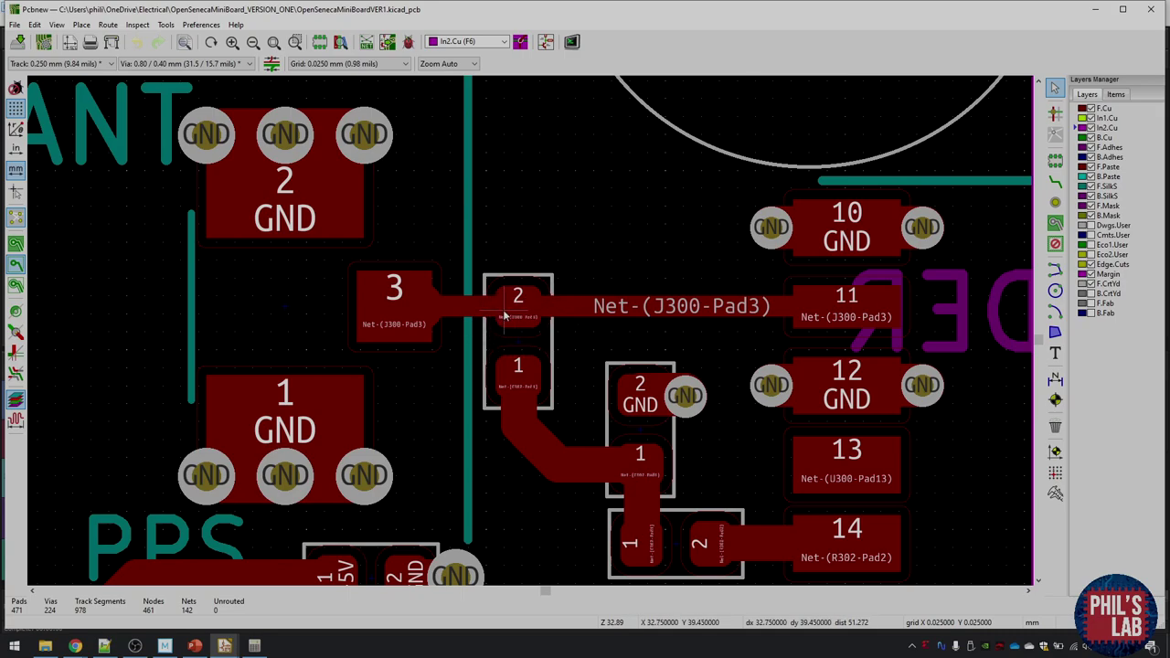
scroll(502, 316, "up", 3)
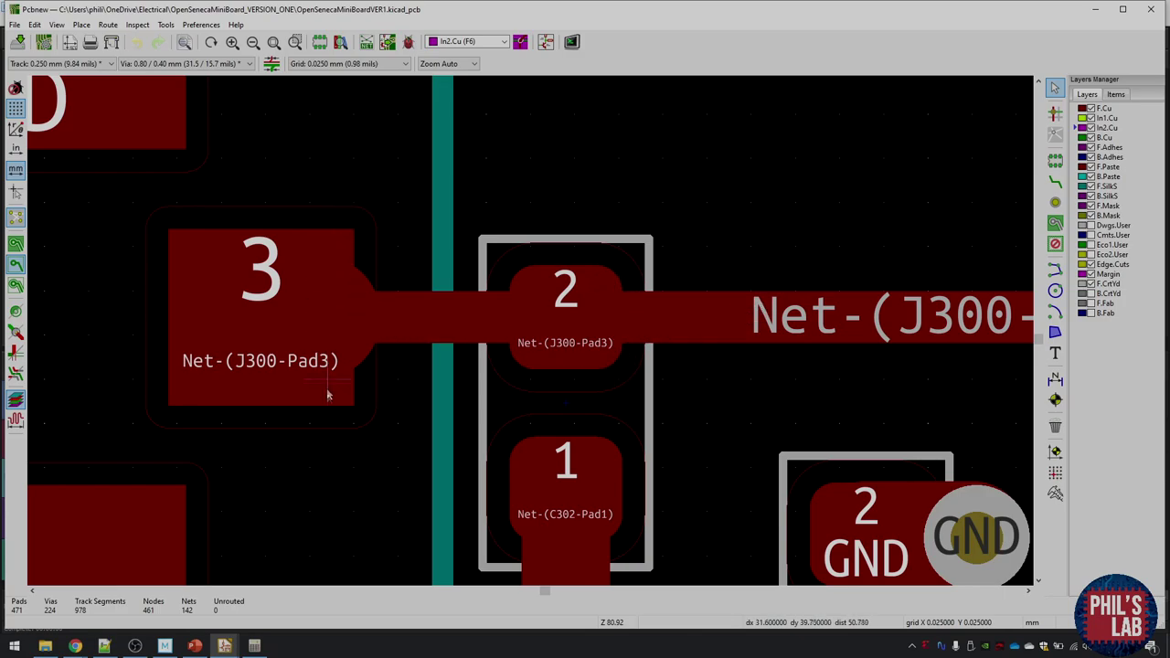
scroll(437, 333, "down", 1)
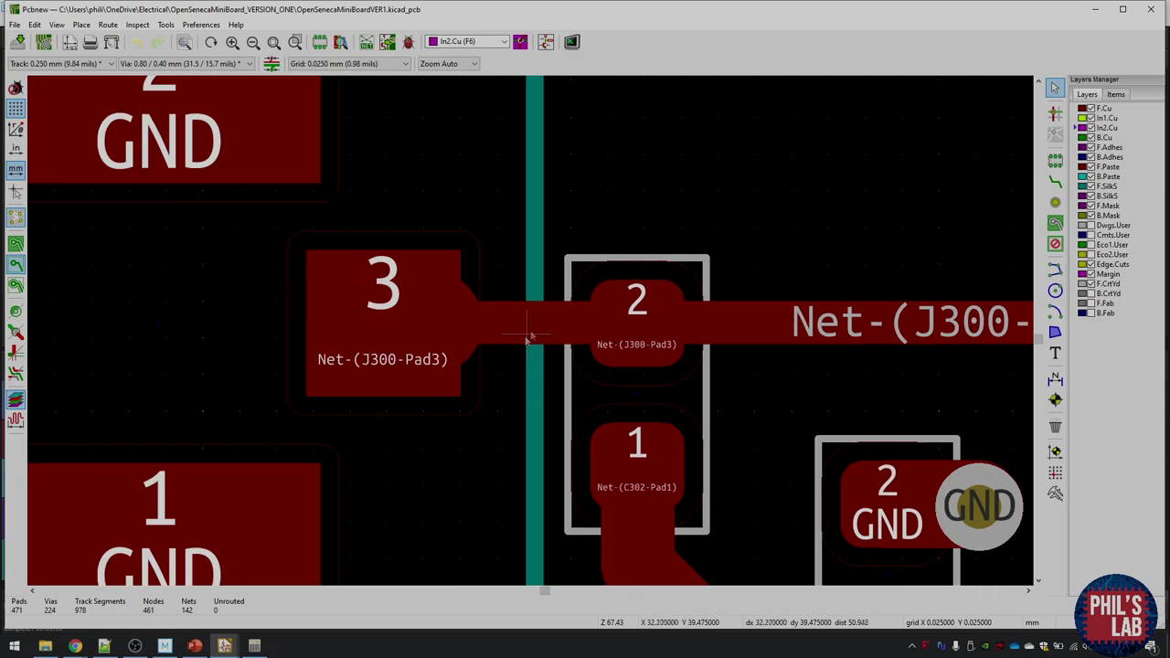
scroll(528, 339, "down", 4)
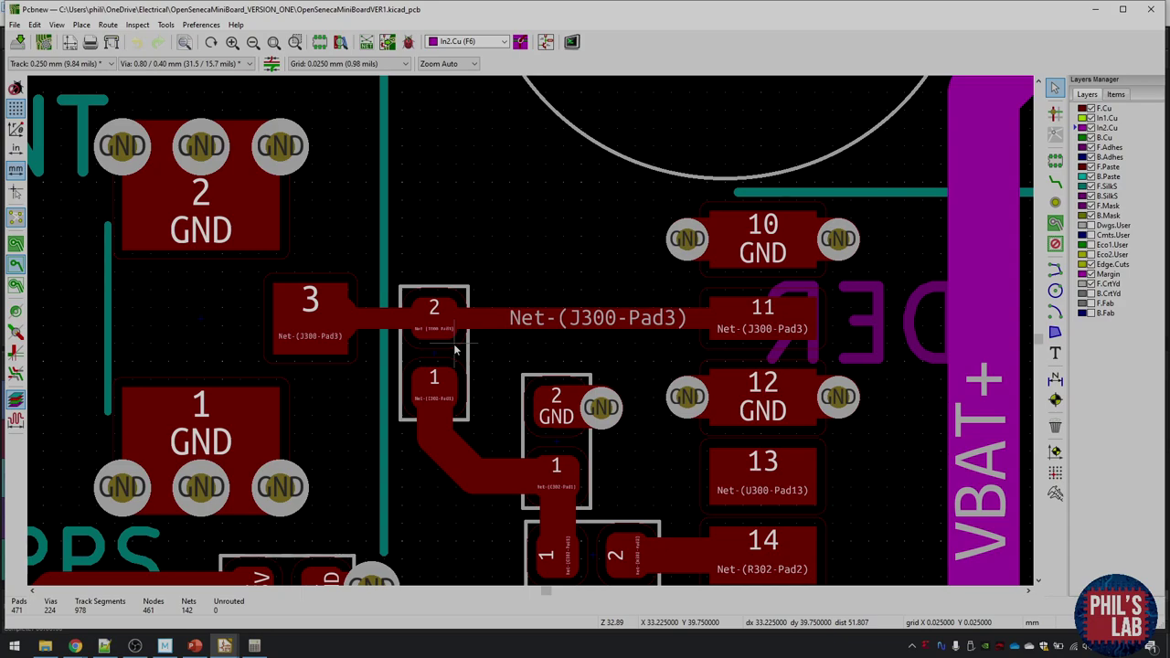
scroll(390, 351, "up", 1, "shift")
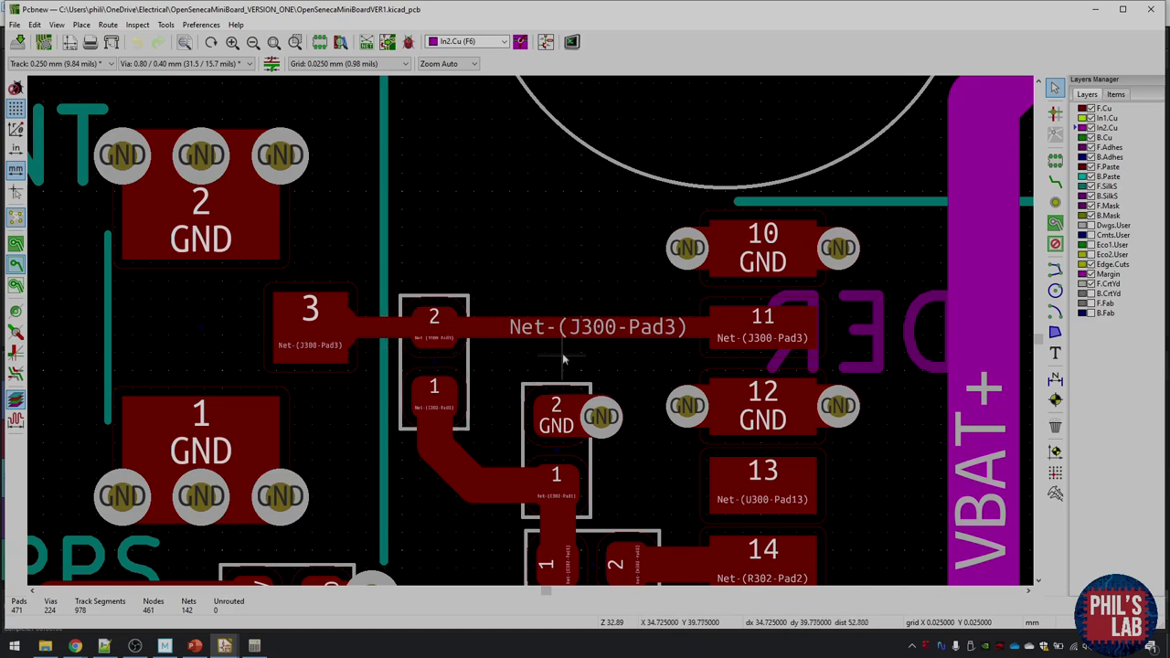
scroll(426, 335, "up", 1)
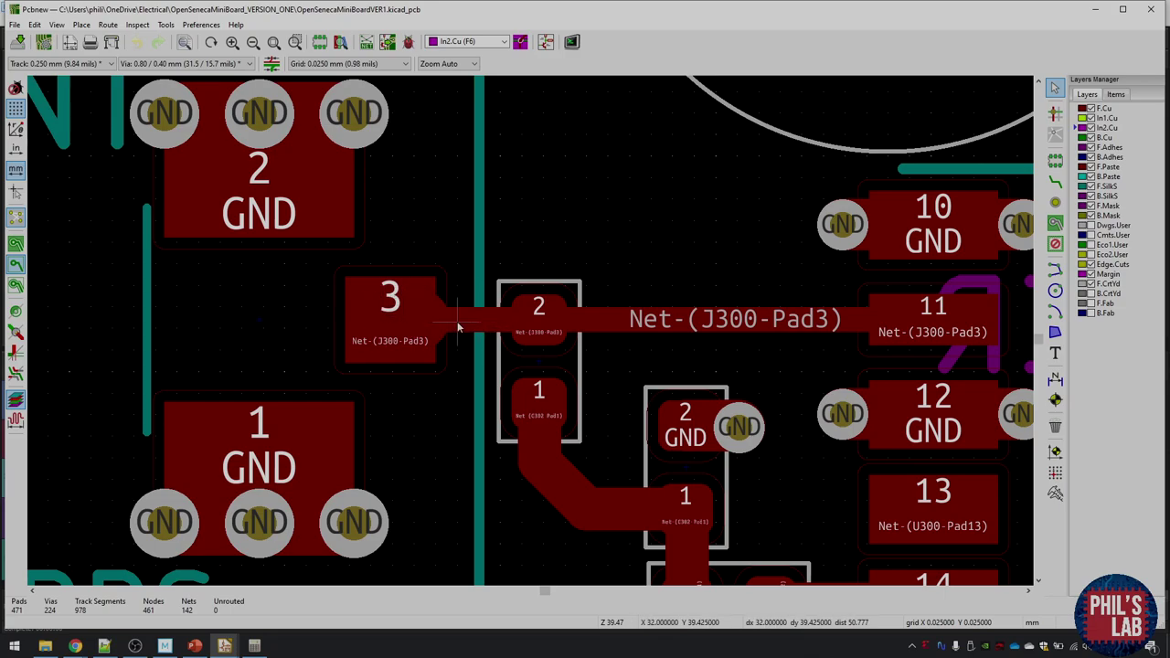
left_click(456, 323)
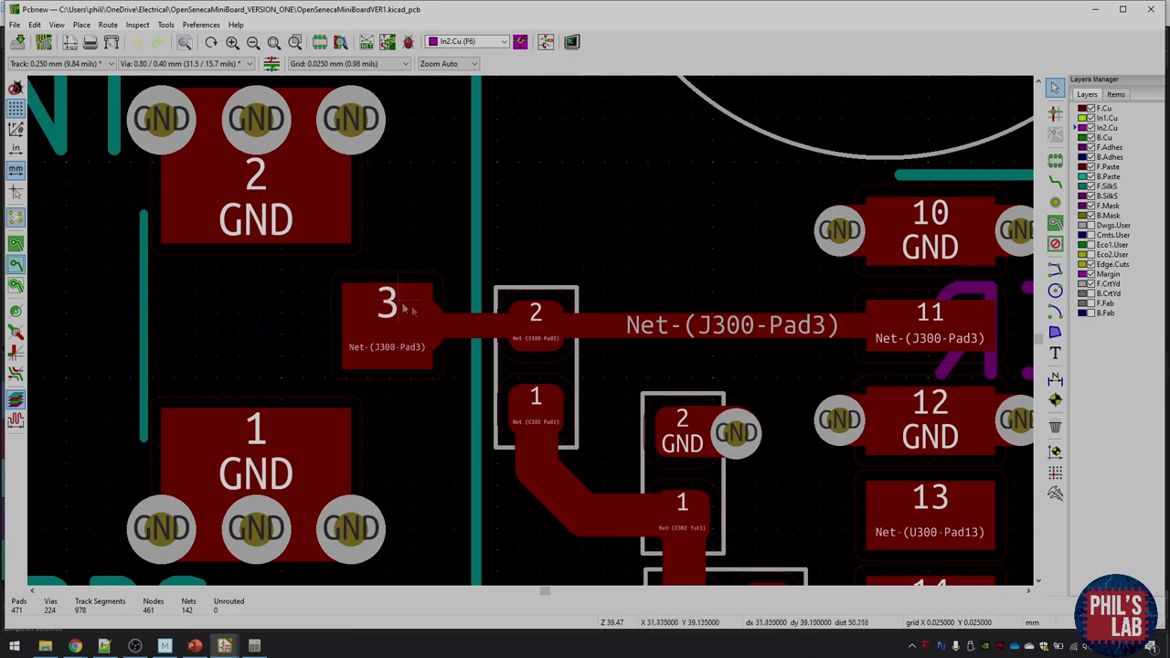
Delete the short wide track segment that forms the taper between ANT pad 3 and the antenna trace.
scroll(444, 317, "up", 4)
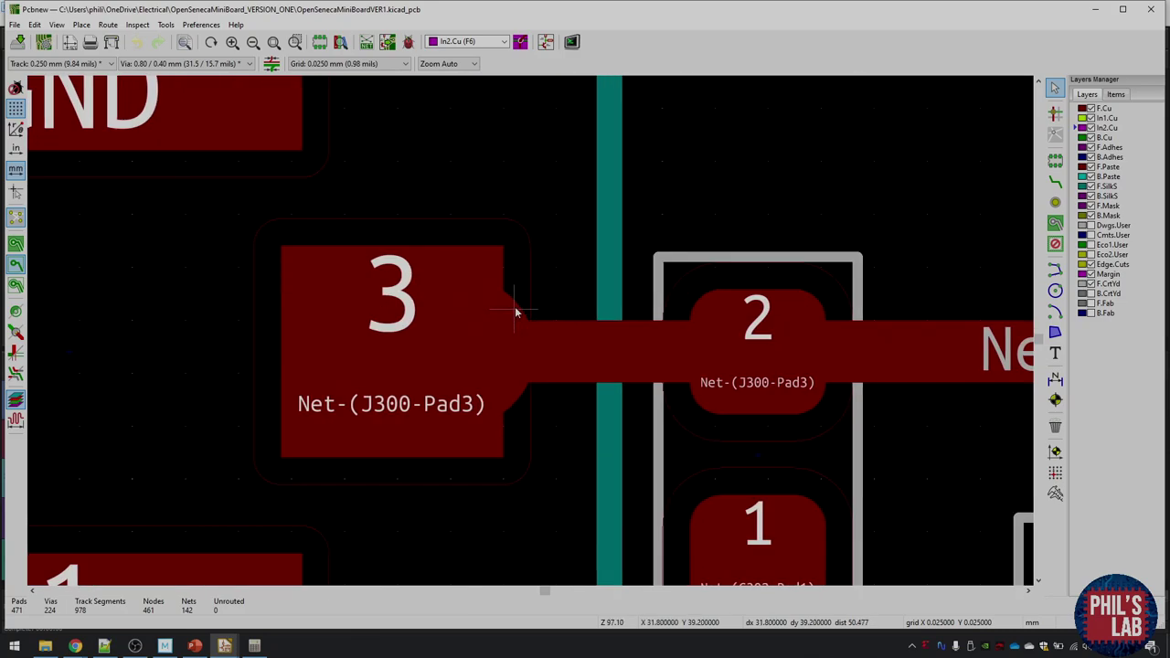
left_click(517, 312)
key("Delete")
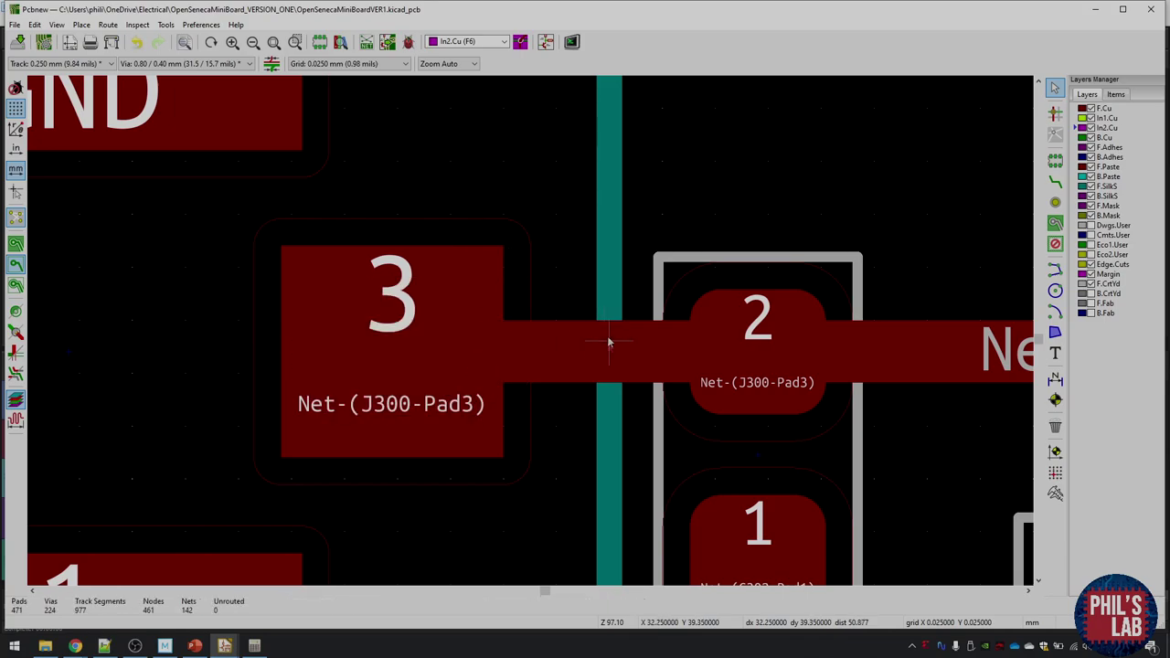
Route a short 0.500 mm F.Cu track from the centre of ANT pad 3 to its edge facing the antenna trace.
left_click(60, 63)
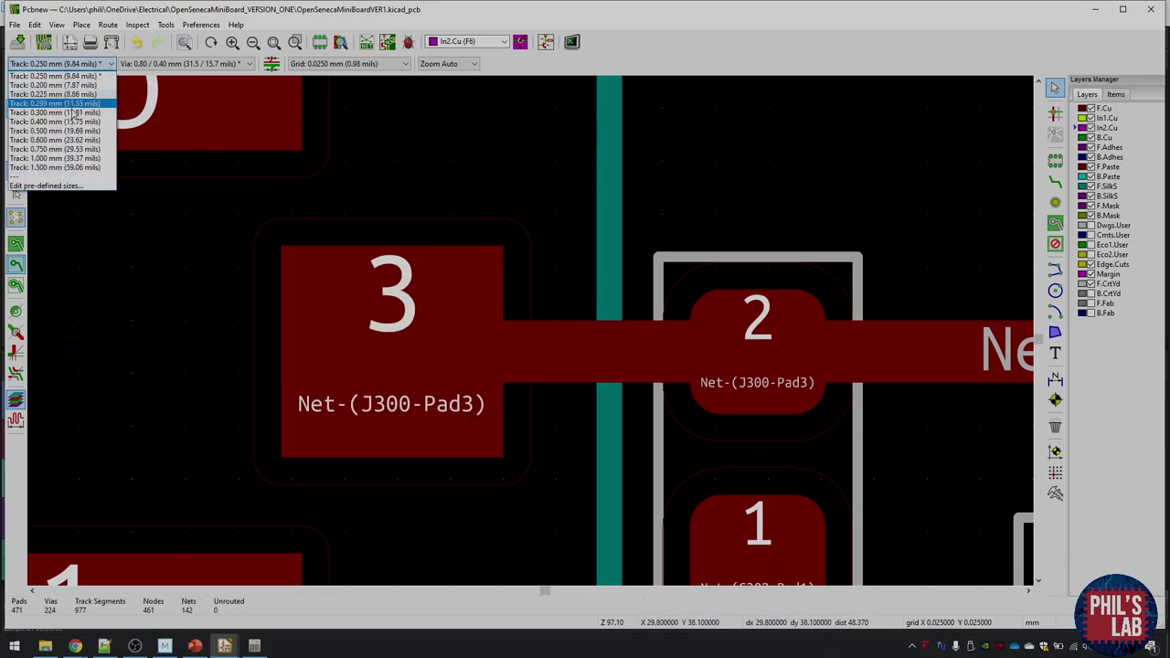
left_click(55, 130)
left_click(1055, 181)
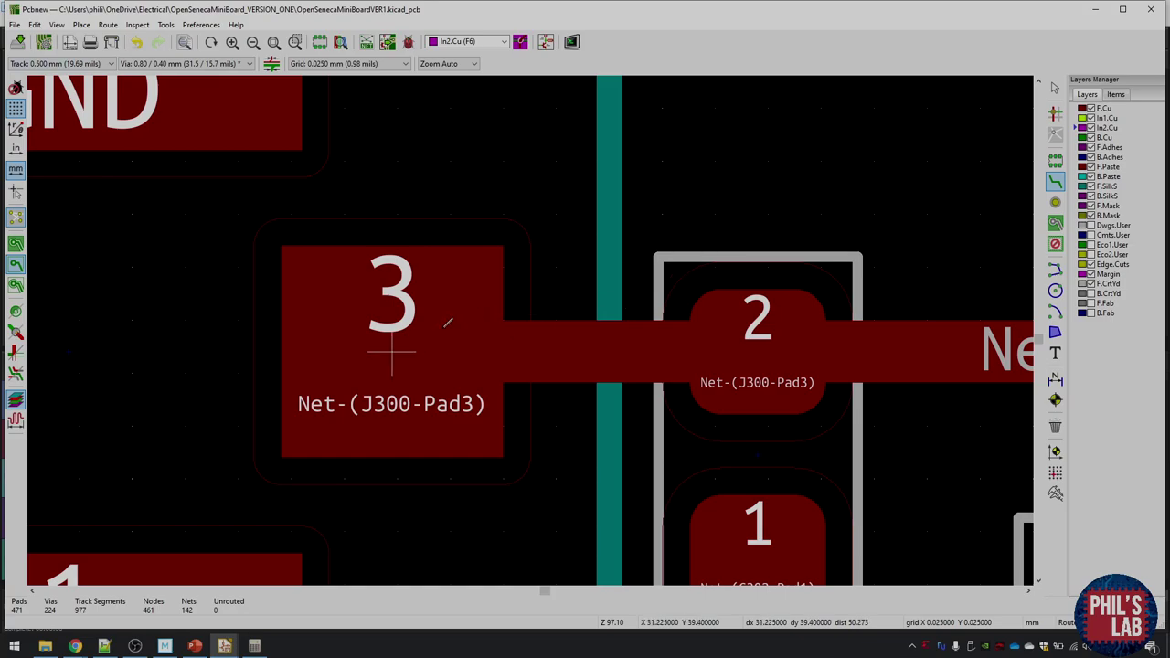
left_click(448, 324)
left_click(488, 350)
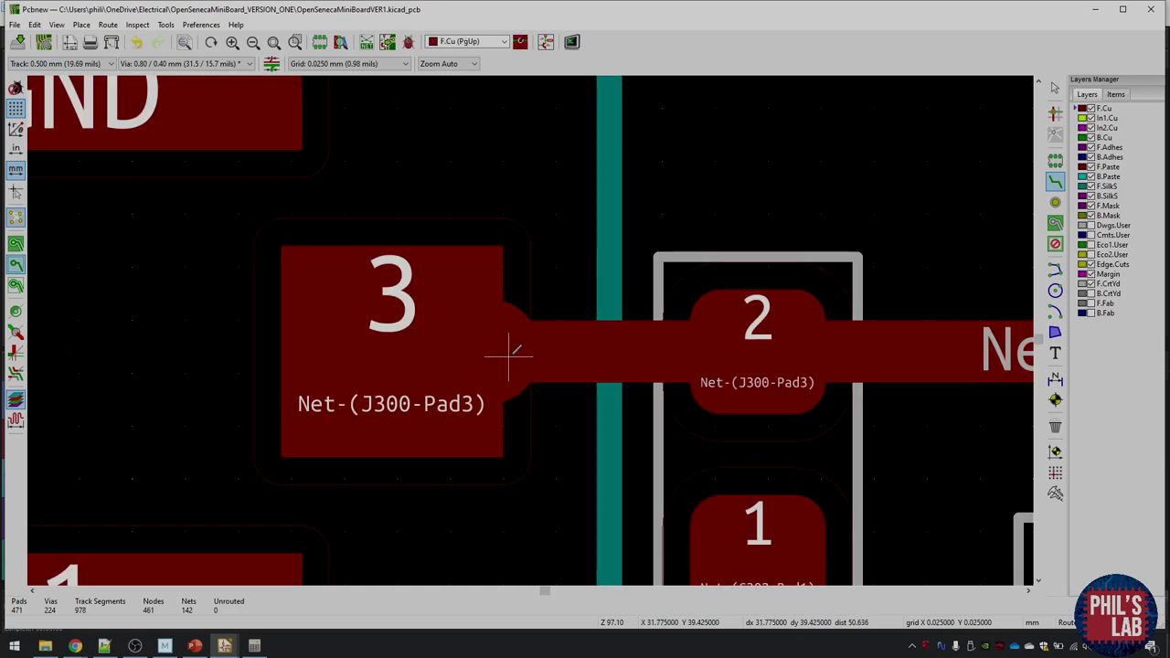
key("Escape")
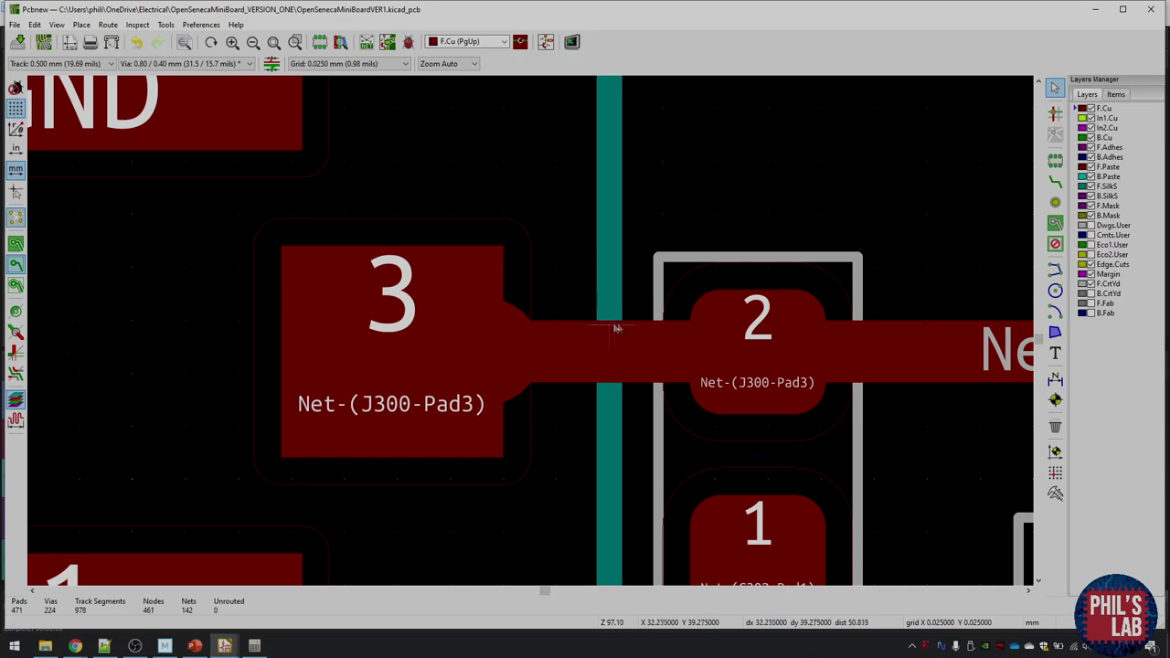
Replace the 0.500 mm stub at ANT pad 3 with a 1.000 mm track running from the pad centre towards the antenna trace.
left_click(524, 318)
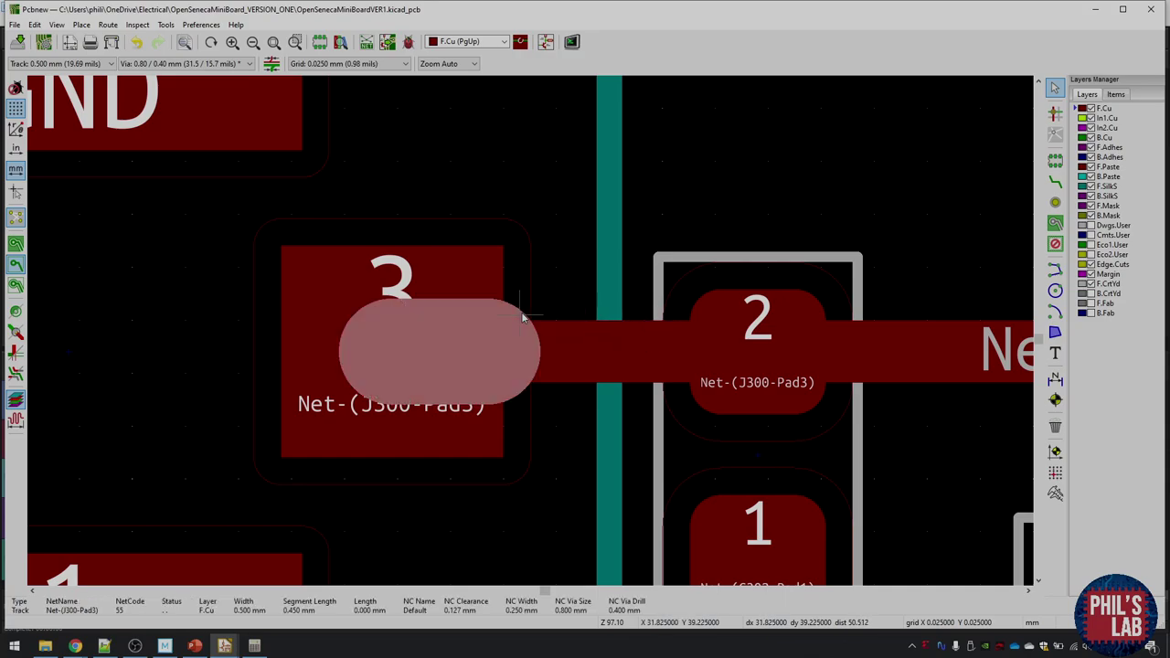
key("Delete")
left_click(90, 64)
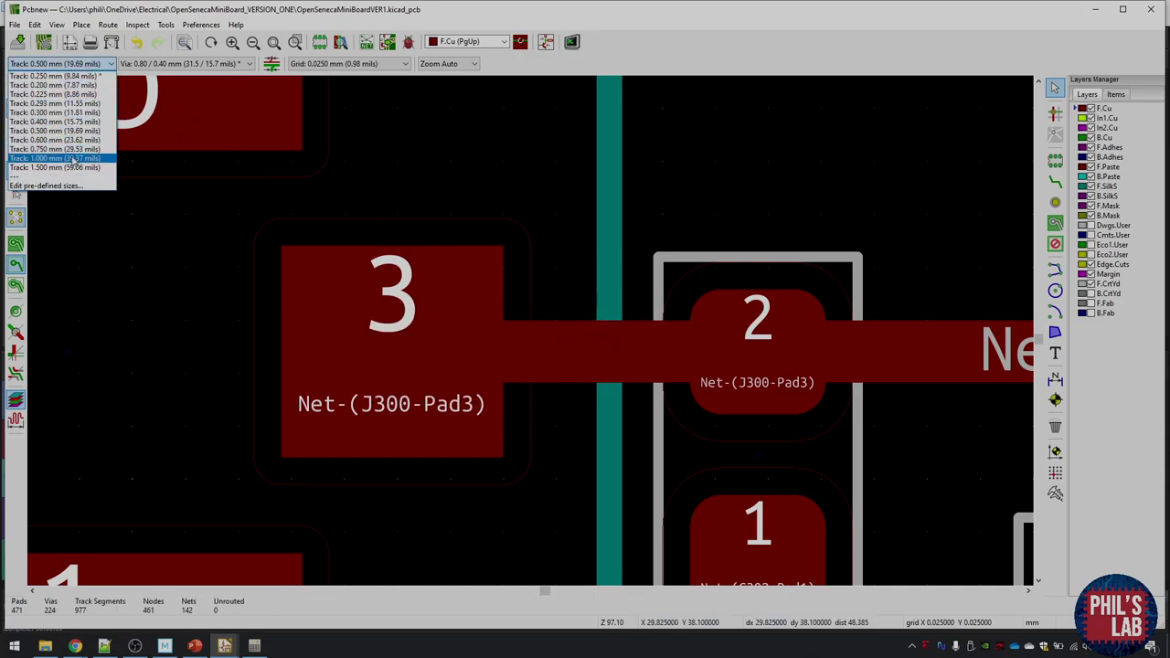
left_click(55, 128)
left_click(1055, 182)
left_click(392, 350)
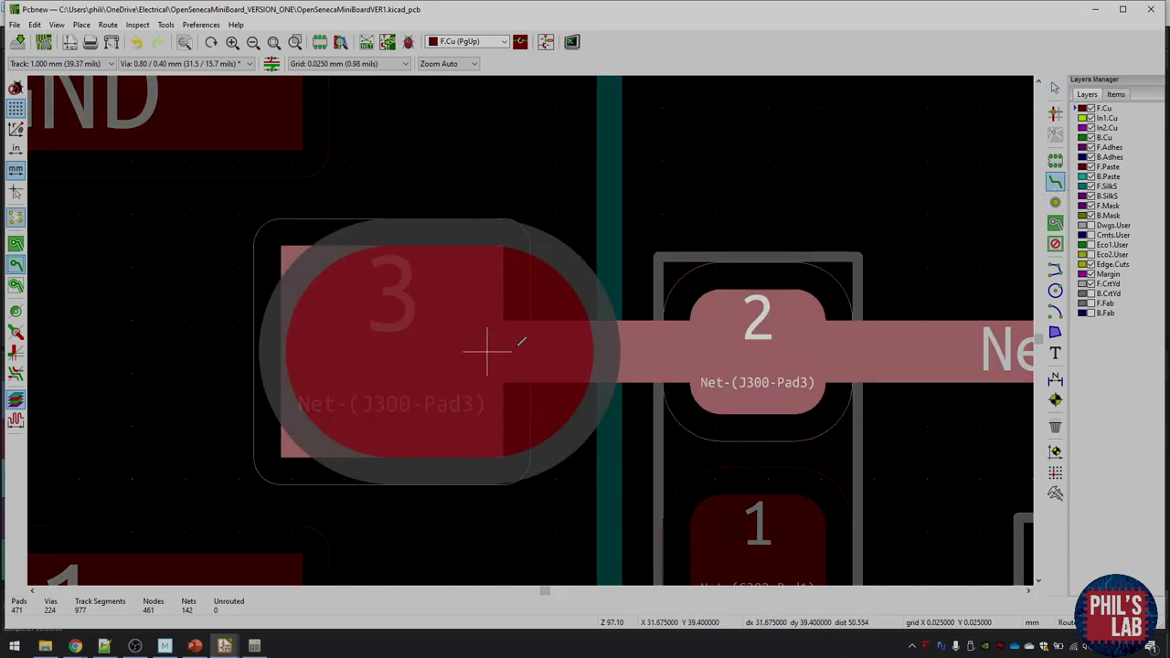
left_click(488, 347)
key("Escape")
Add a 0.750 mm track that extends the taper from ANT pad 3 along the antenna trace towards component pad 2.
left_click(87, 64)
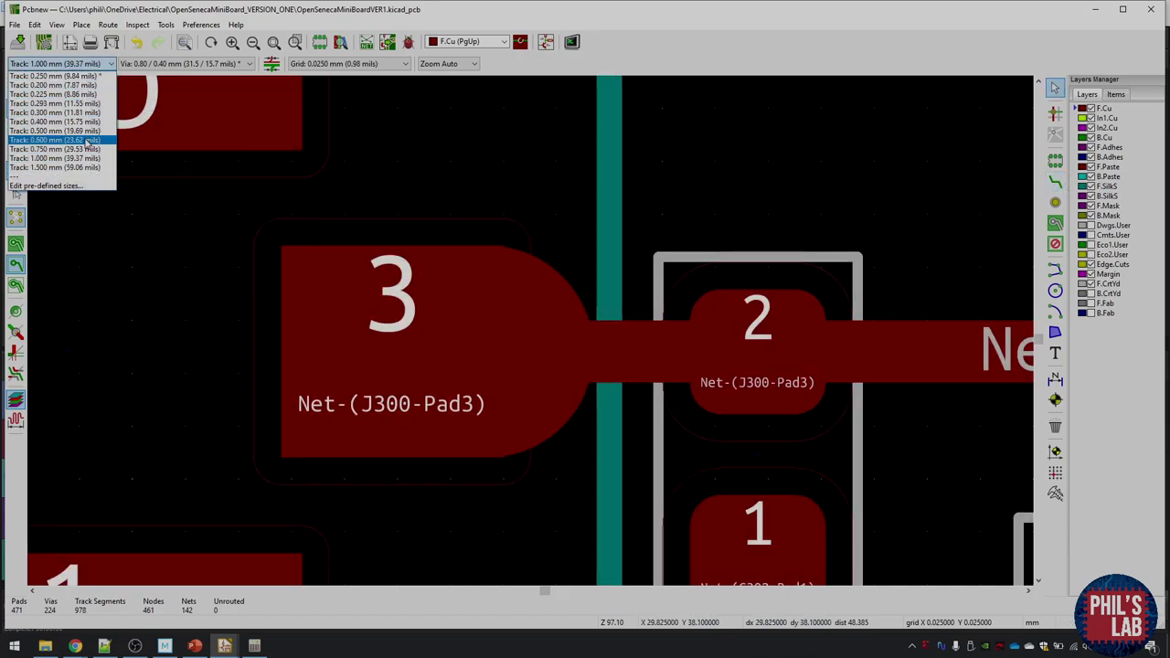
left_click(55, 149)
left_click(1054, 182)
left_click(487, 350)
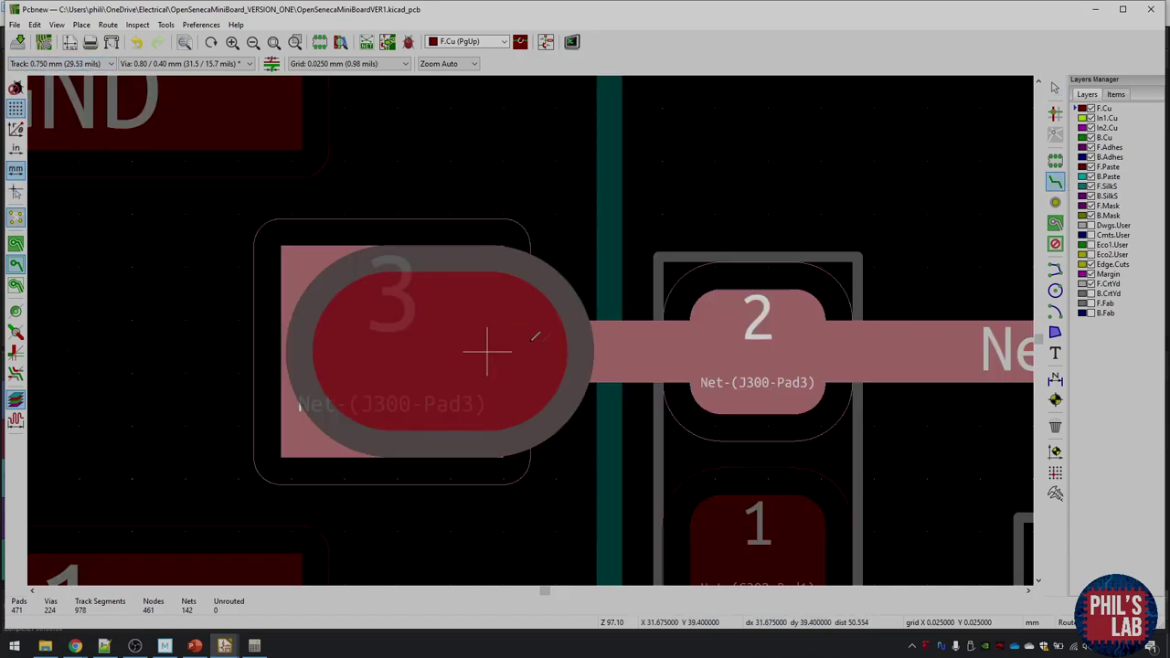
double_click(599, 345)
key("Escape")
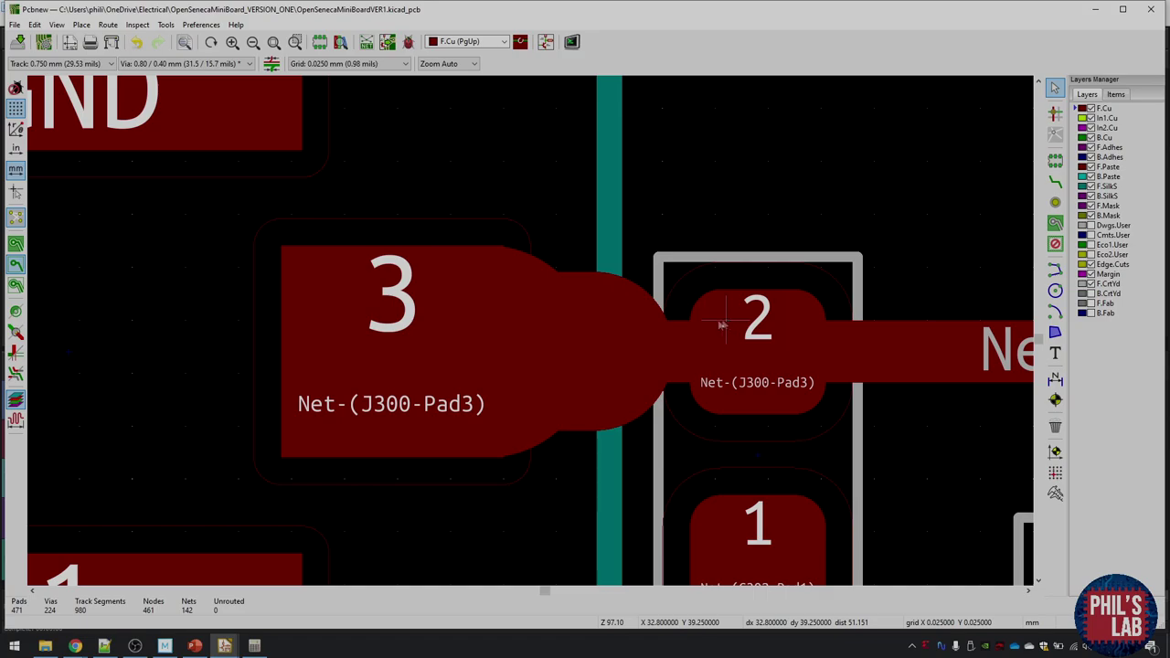
Undo the 1.000 mm and 0.750 mm taper tracks at ANT pad 3.
scroll(695, 327, "down", 3)
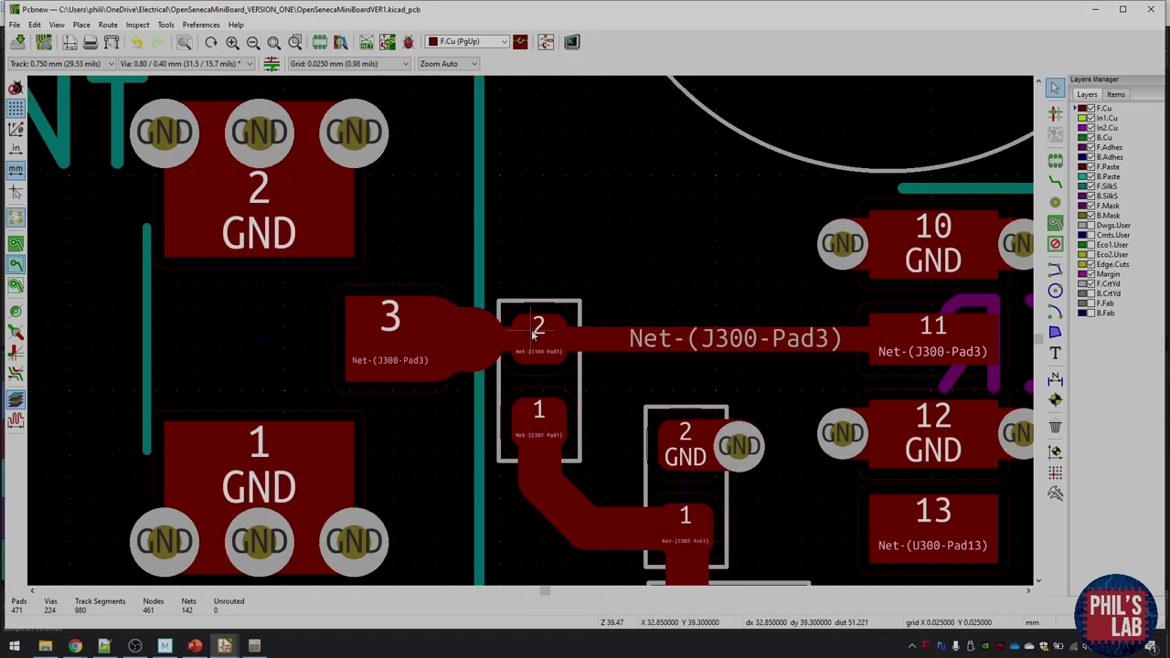
key("ctrl+z")
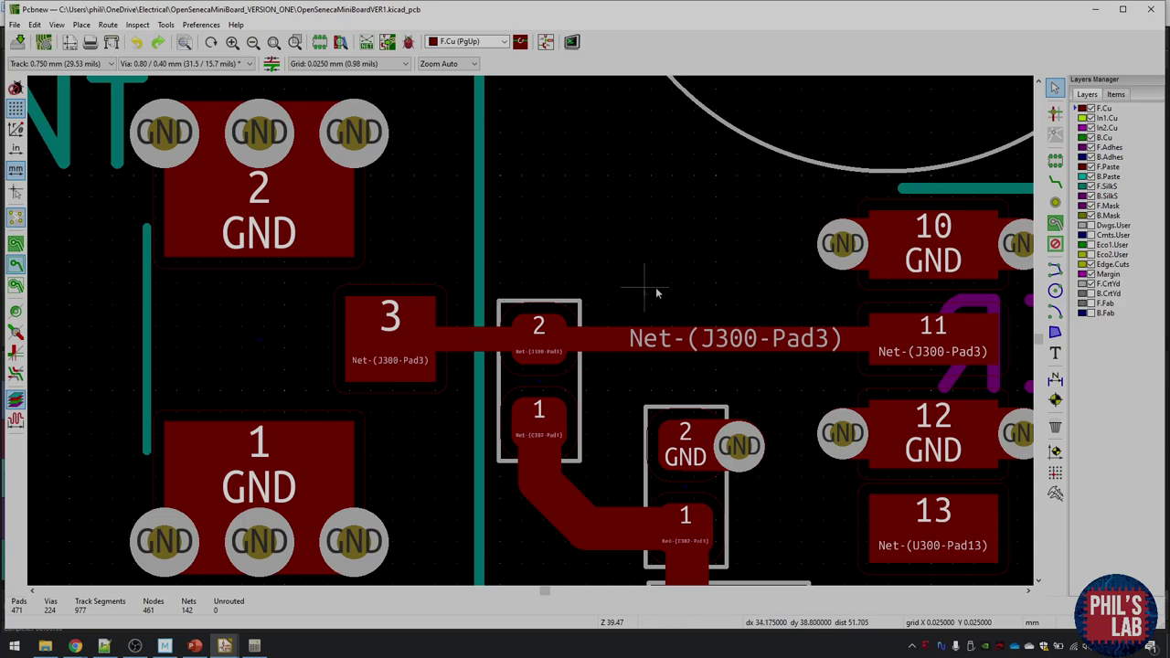
scroll(530, 332, "down", 1)
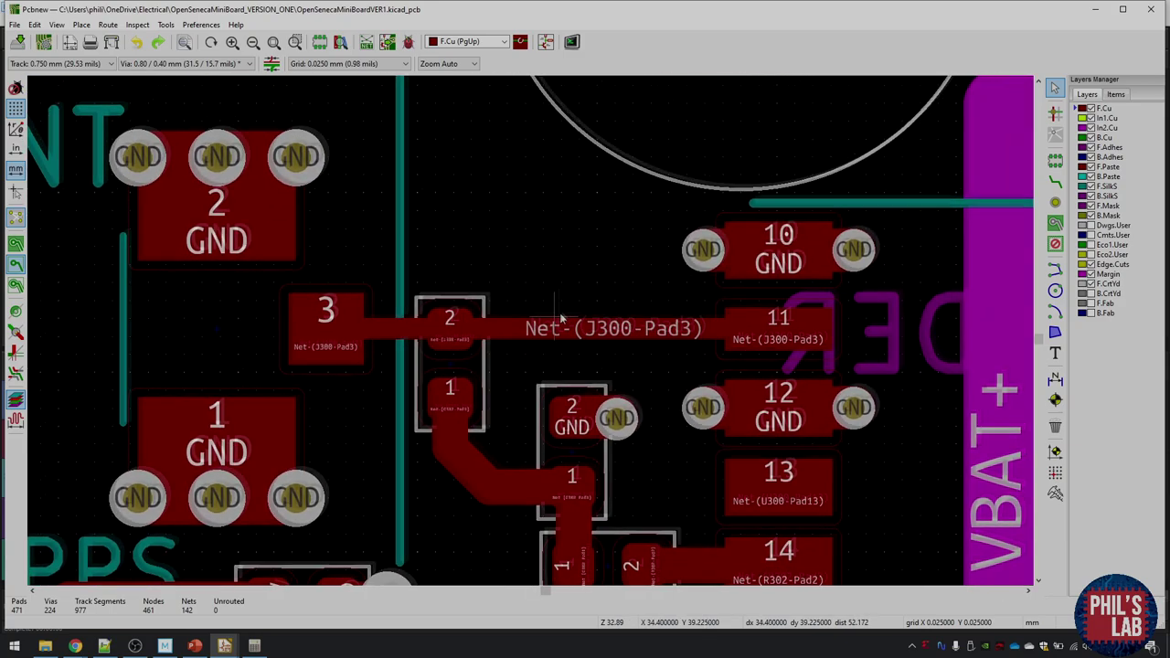
middle_click_drag(561, 316, 567, 314)
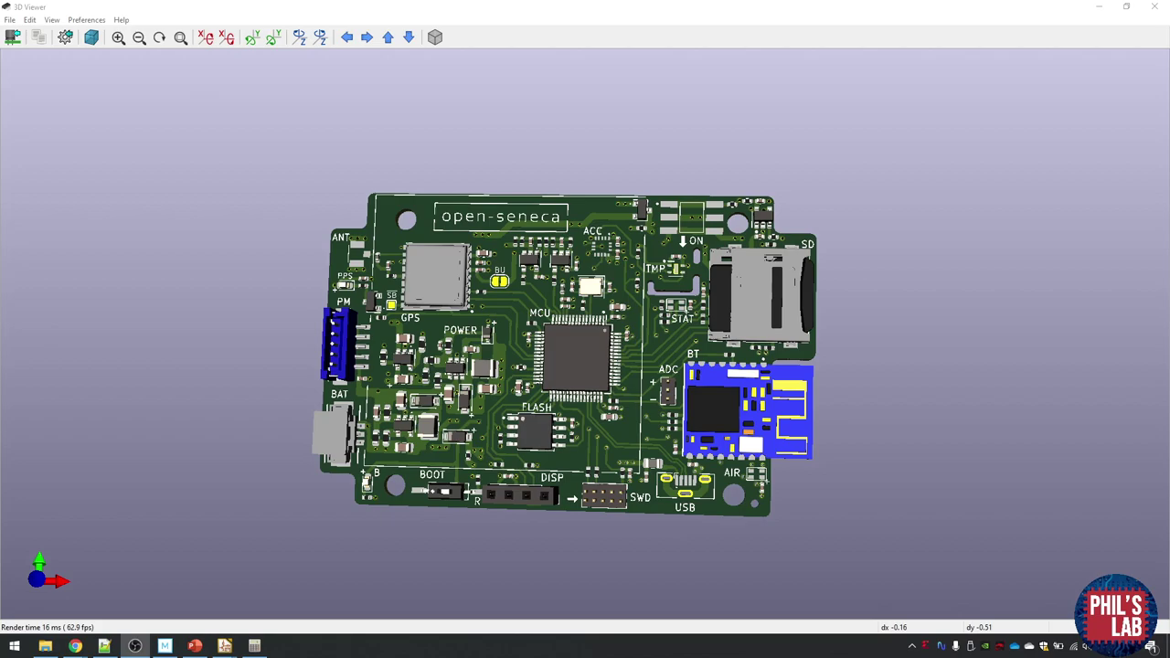
Inspect the component side of the assembled board in the 3D Viewer.
key("z")
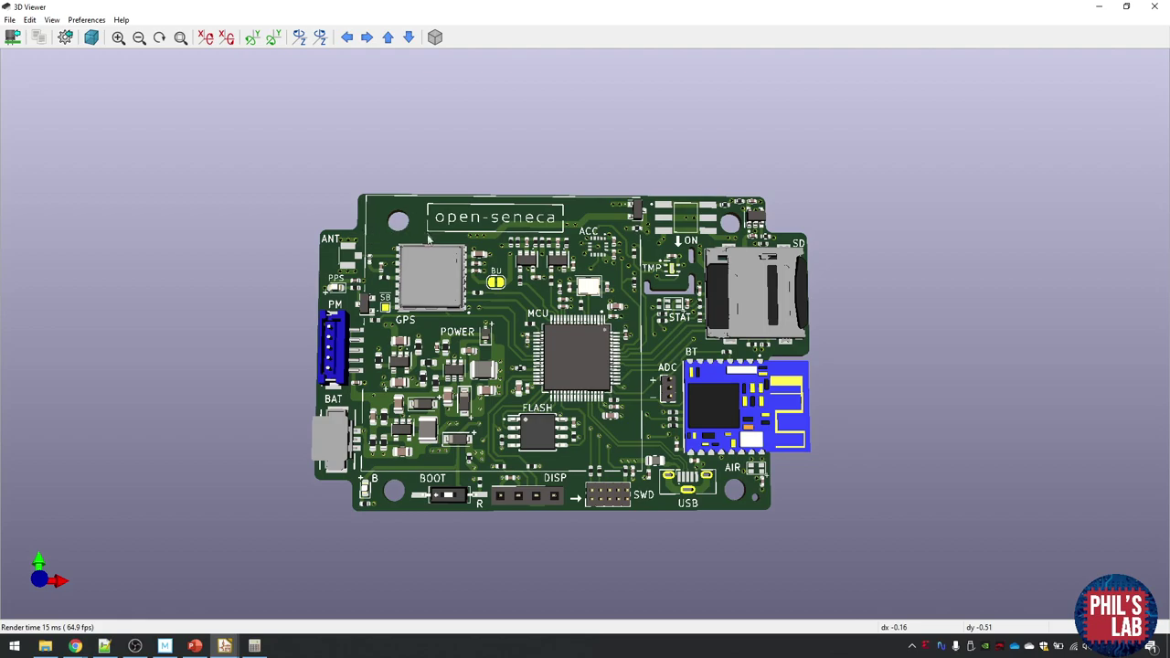
scroll(549, 337, "up", 2)
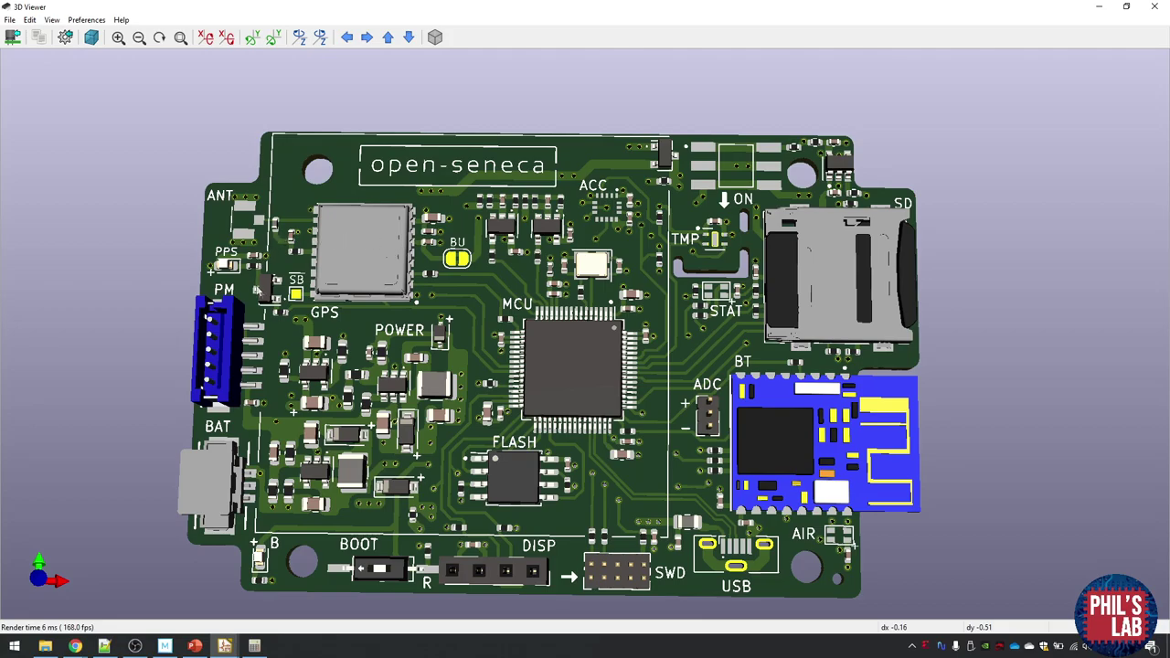
left_click_drag(277, 308, 503, 352)
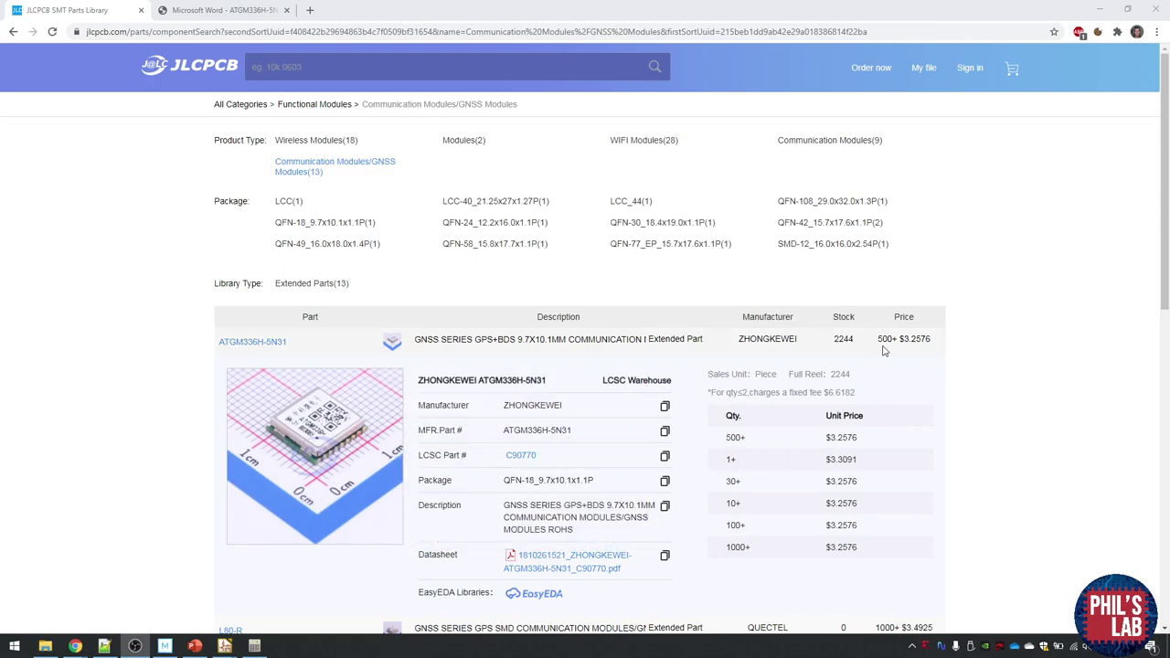
Open the ATGM336H-5N datasheet in the browser and enlarge the section 2.7 application circuits to 175%.
left_click(222, 11)
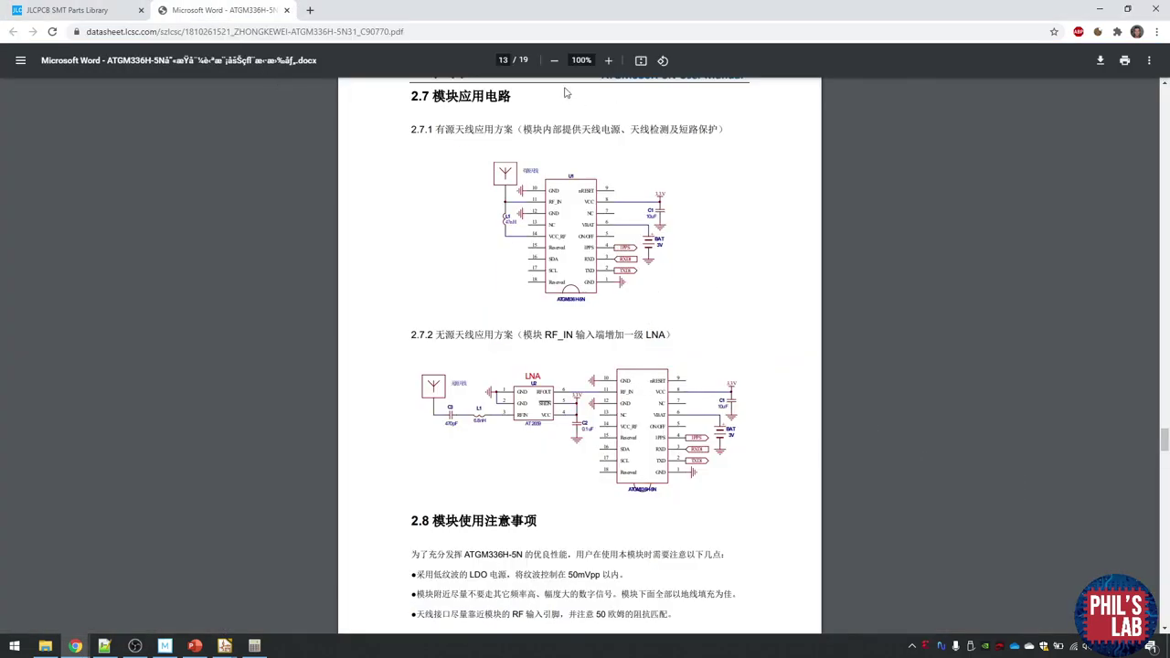
left_click(610, 63)
left_click(611, 63)
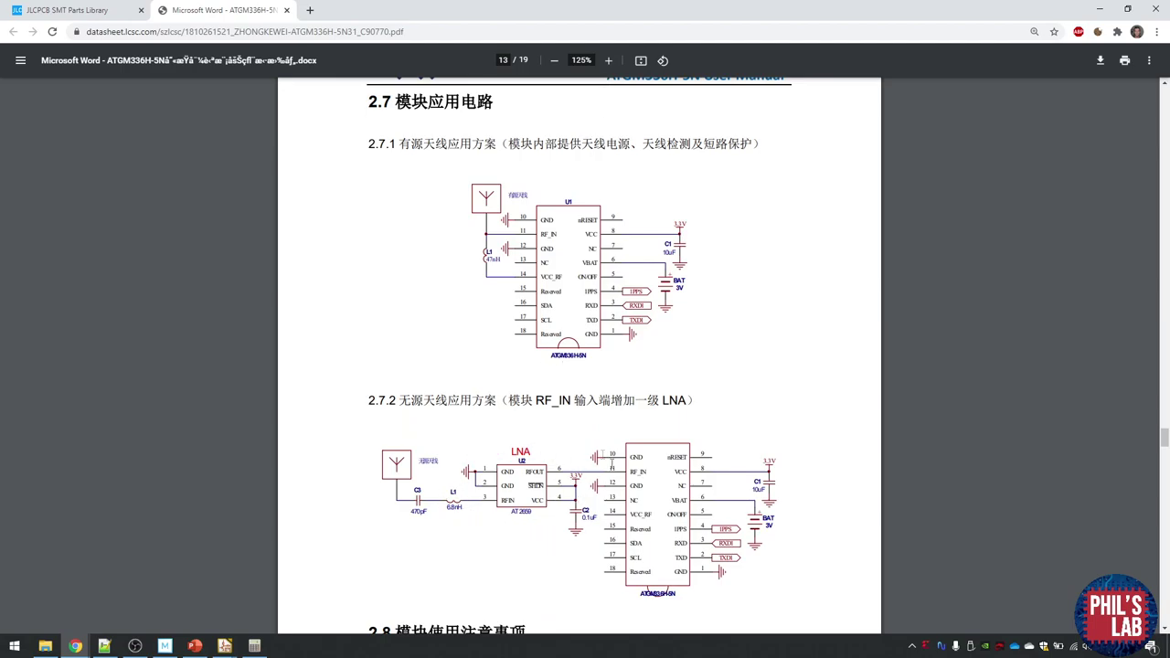
left_click(609, 60)
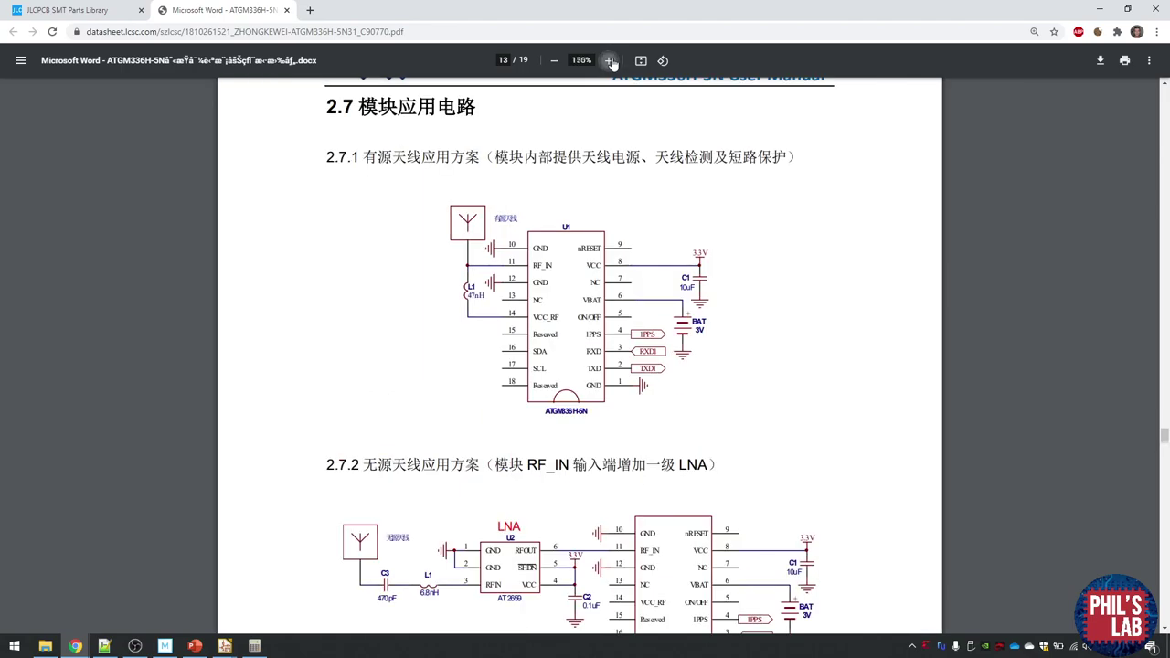
left_click(609, 60)
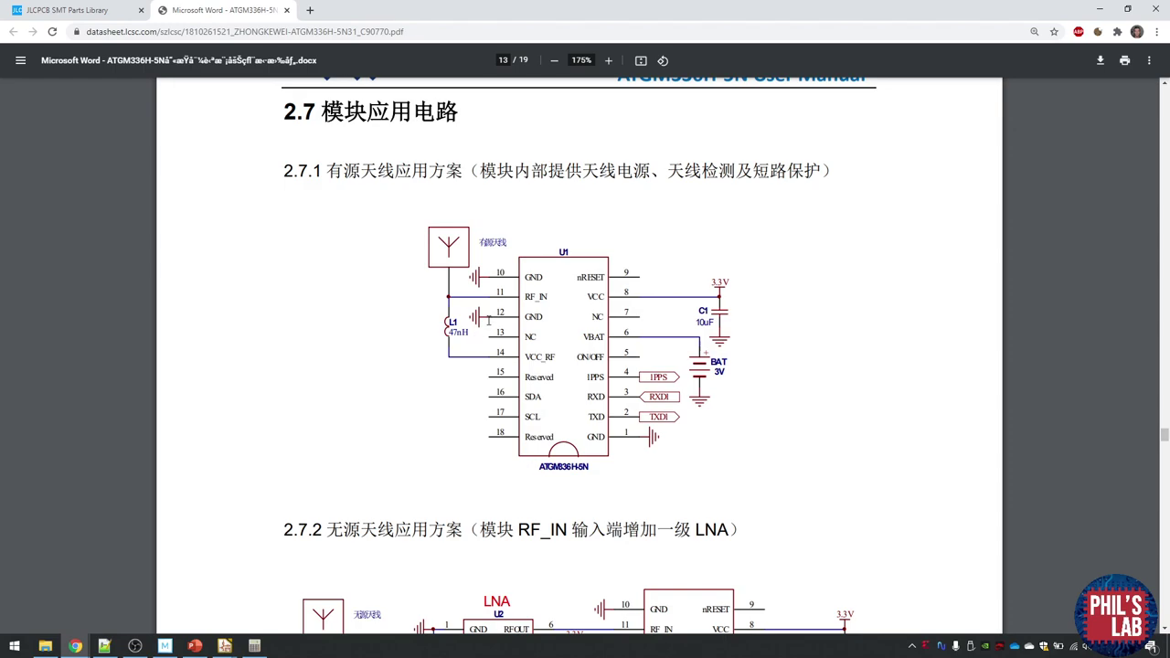
Switch to the 3D Viewer and examine the area around the ANT connector and GPS module.
left_click(223, 646)
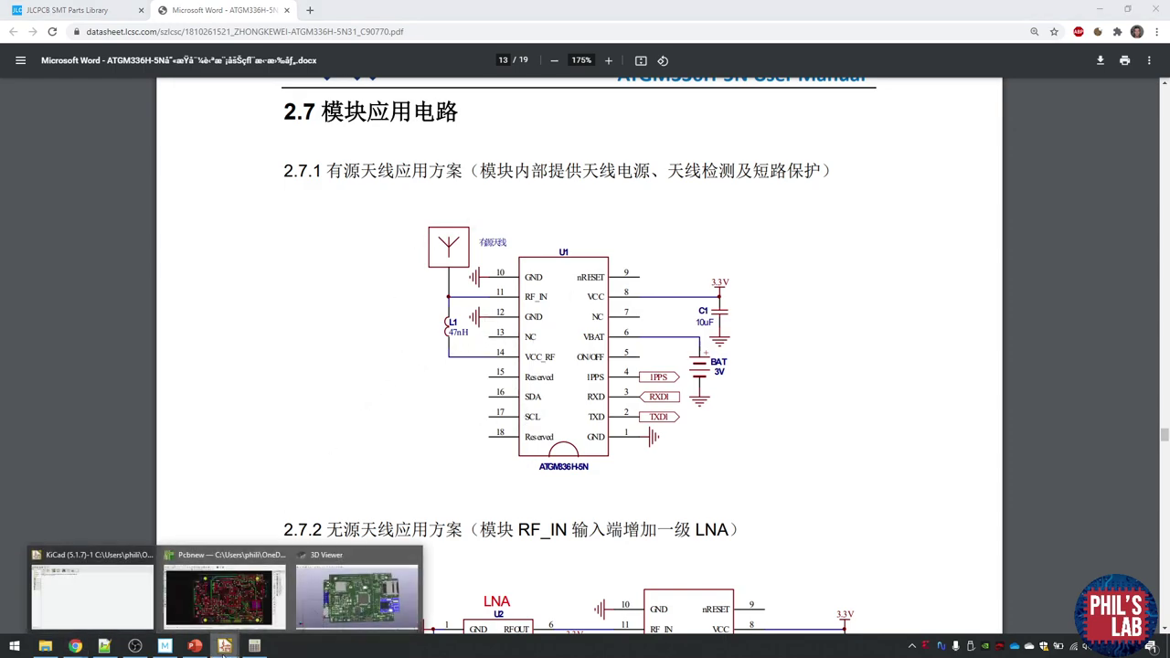
left_click(356, 593)
scroll(349, 232, "up", 3)
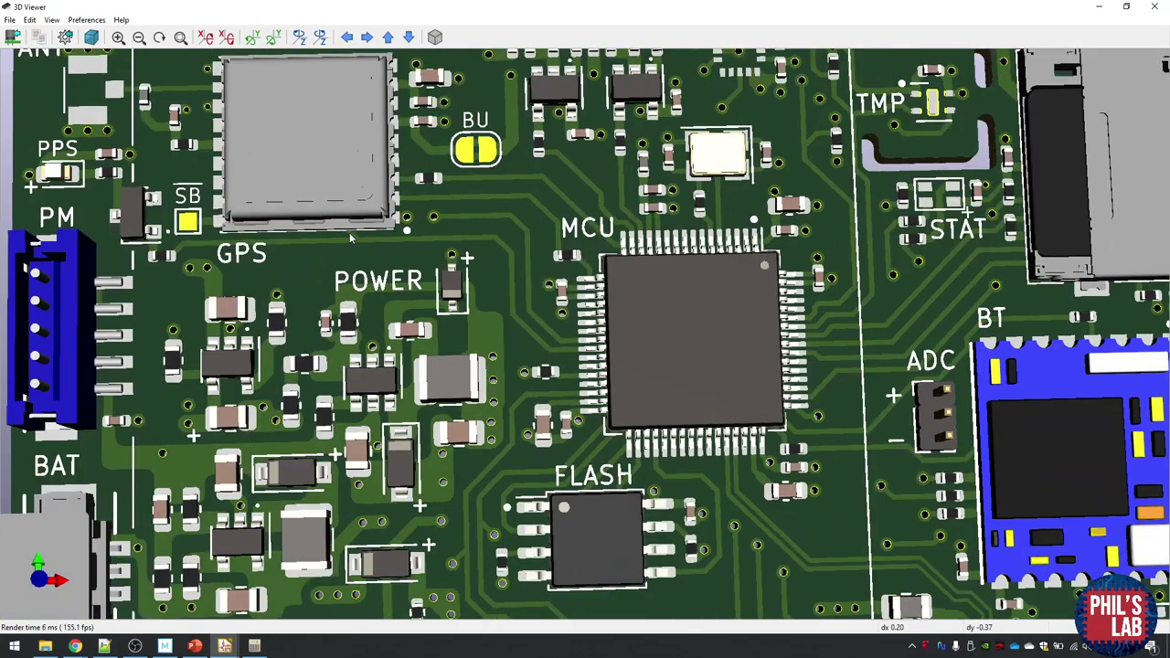
middle_click_drag(349, 232, 548, 363)
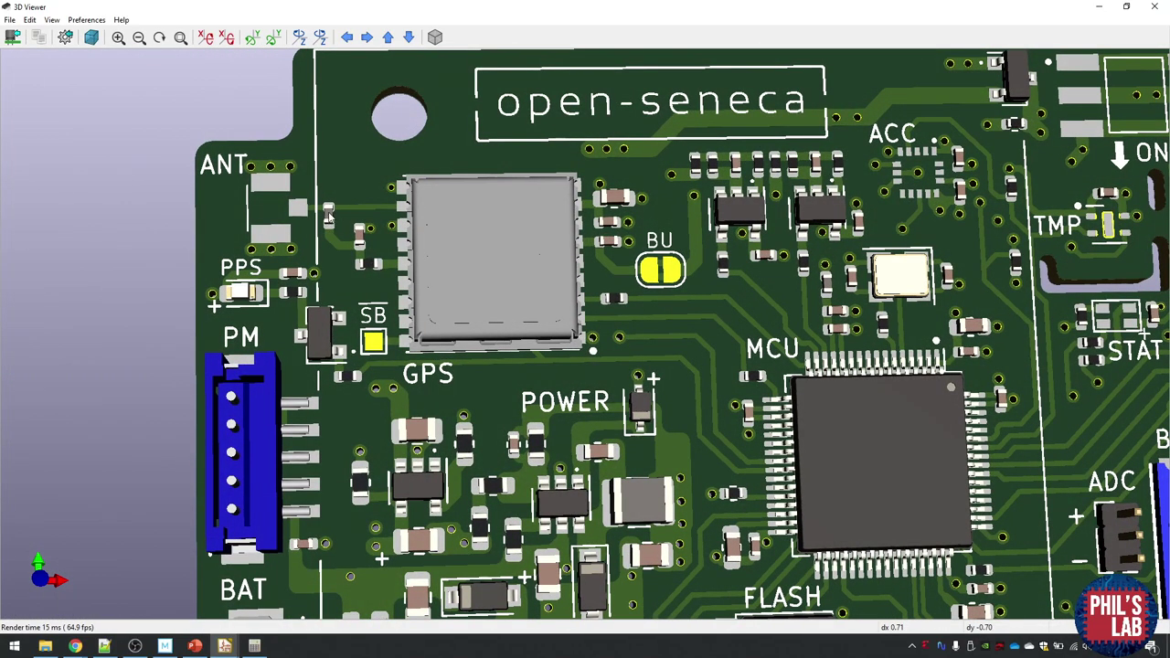
scroll(505, 338, "down", 2)
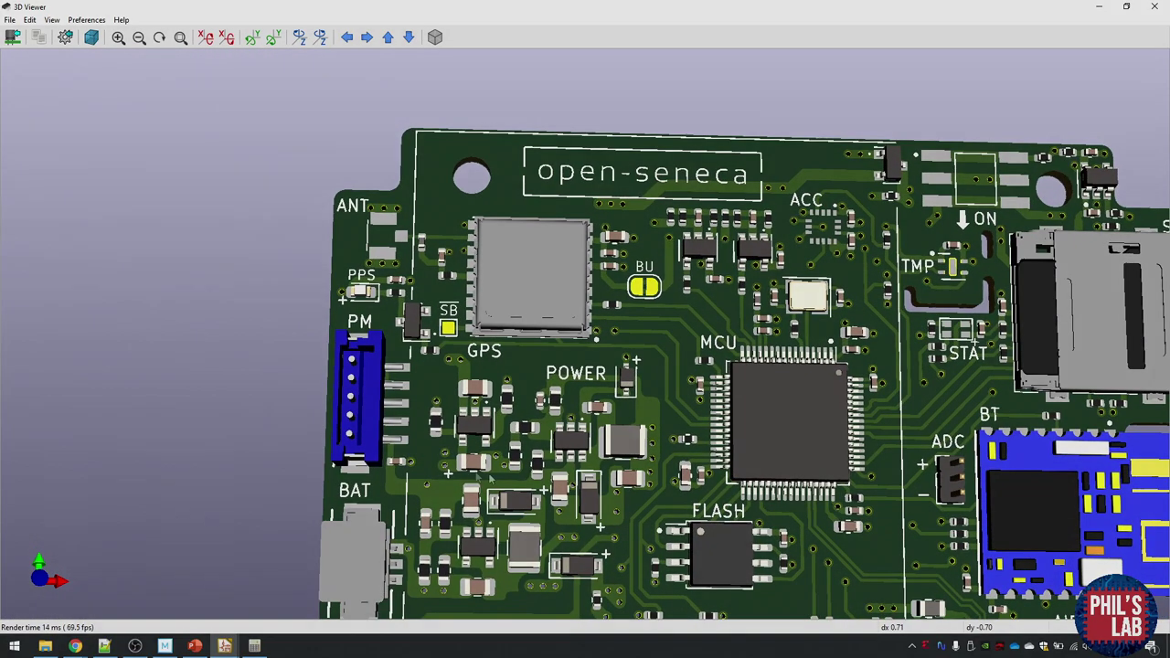